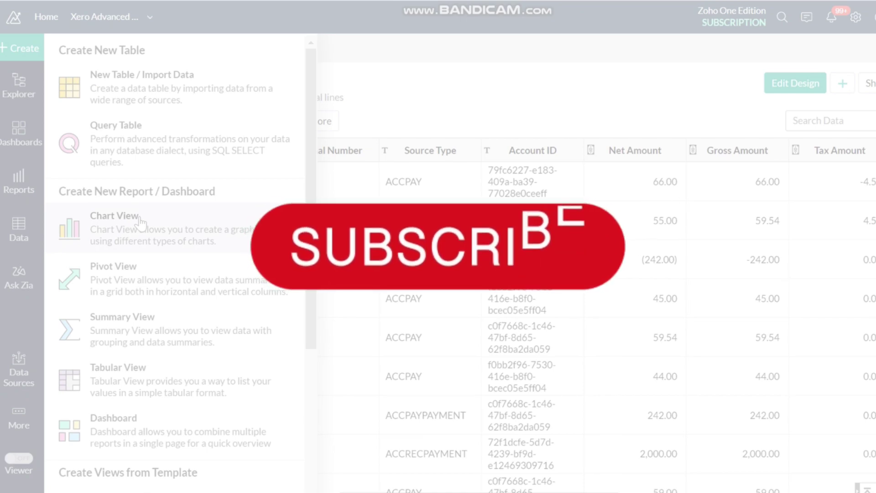
- Start a new chart view and confirm its base table
{"action": "left_click", "coordinate": [2, 53]}
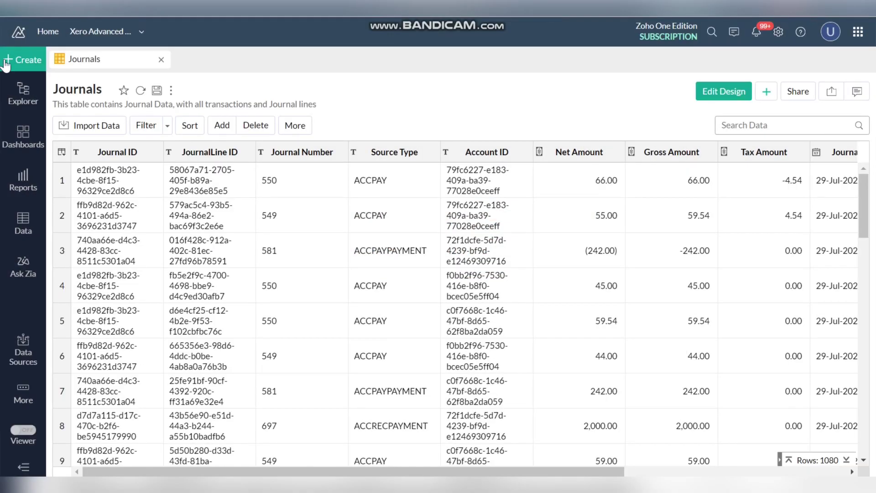
{"action": "left_click", "coordinate": [5, 64]}
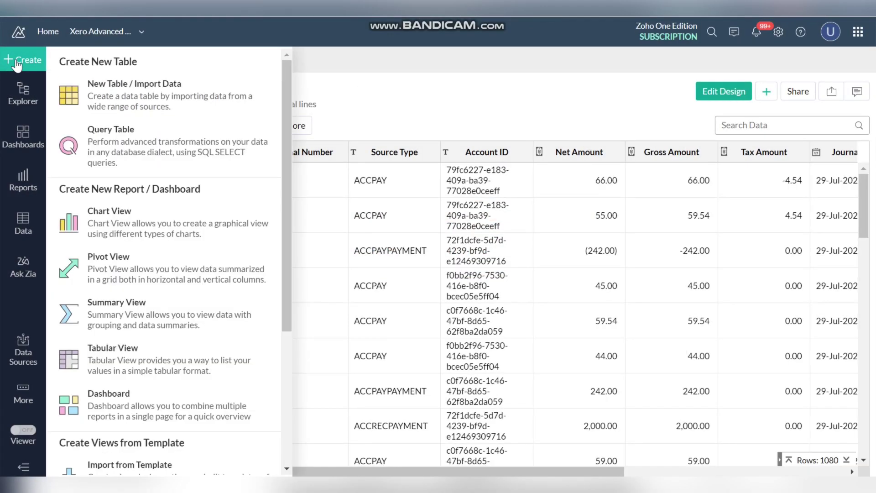
{"action": "left_click", "coordinate": [132, 211]}
{"action": "left_click", "coordinate": [409, 285]}
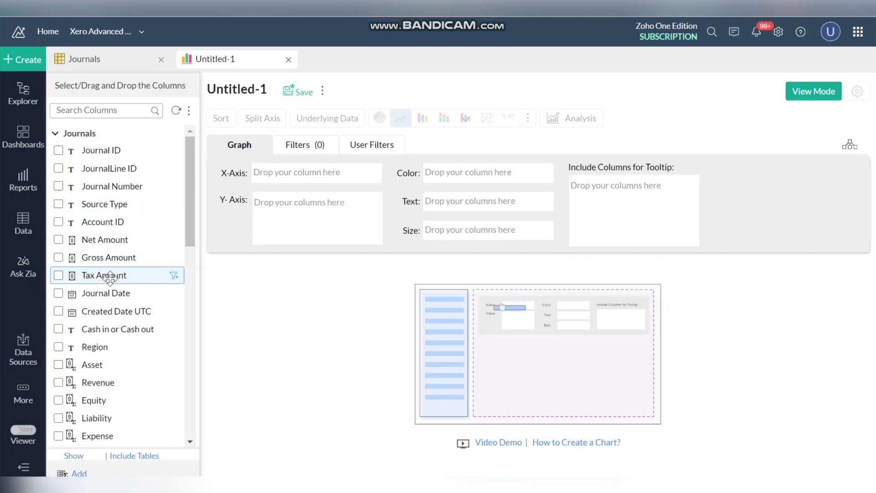
- Chart Journal Date by Month & Year on the X-axis against Revenue and Profit as lines
{"action": "left_click_drag", "start_coordinate": [113, 289], "coordinate": [301, 173]}
{"action": "left_click", "coordinate": [360, 173]}
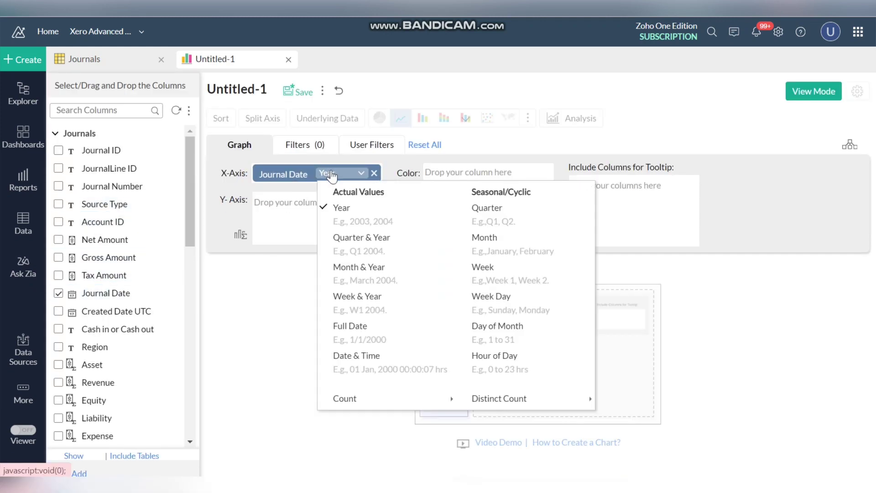
{"action": "left_click", "coordinate": [374, 269]}
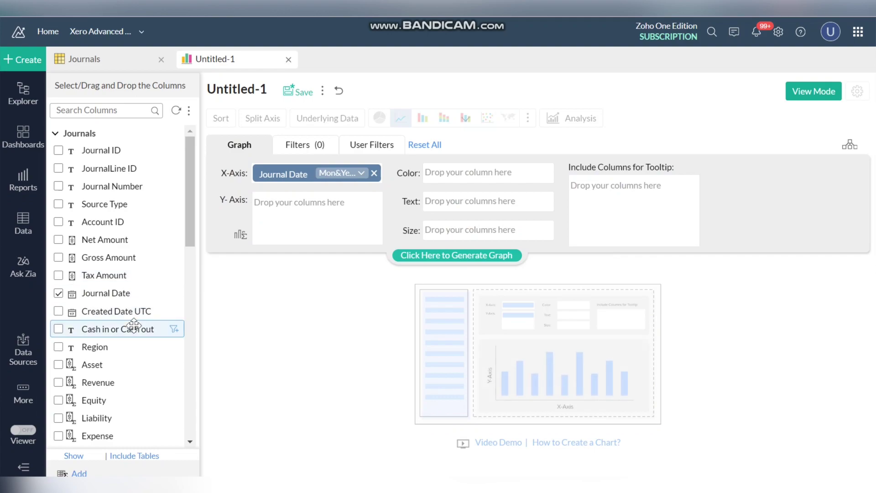
{"action": "scroll", "coordinate": [129, 327], "scroll_direction": "down", "scroll_amount": 1}
{"action": "left_click_drag", "start_coordinate": [118, 342], "coordinate": [328, 224]}
{"action": "scroll", "coordinate": [152, 355], "scroll_direction": "down", "scroll_amount": 5}
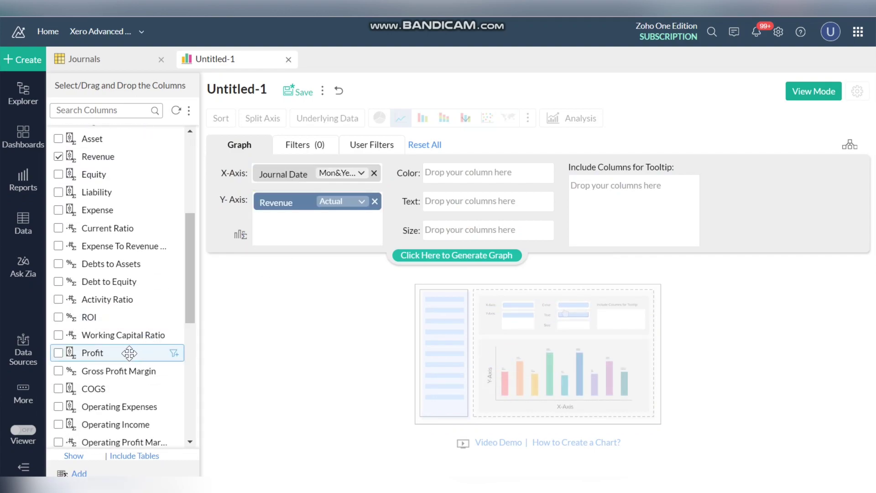
{"action": "left_click_drag", "start_coordinate": [156, 352], "coordinate": [352, 235]}
{"action": "left_click", "coordinate": [419, 255]}
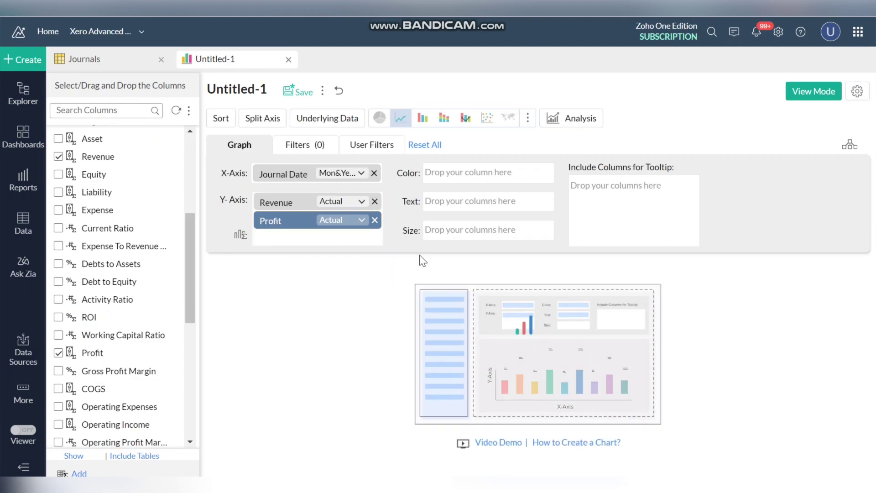
- Merge Revenue and Profit onto one shared axis
{"action": "mouse_move", "coordinate": [222, 298]}
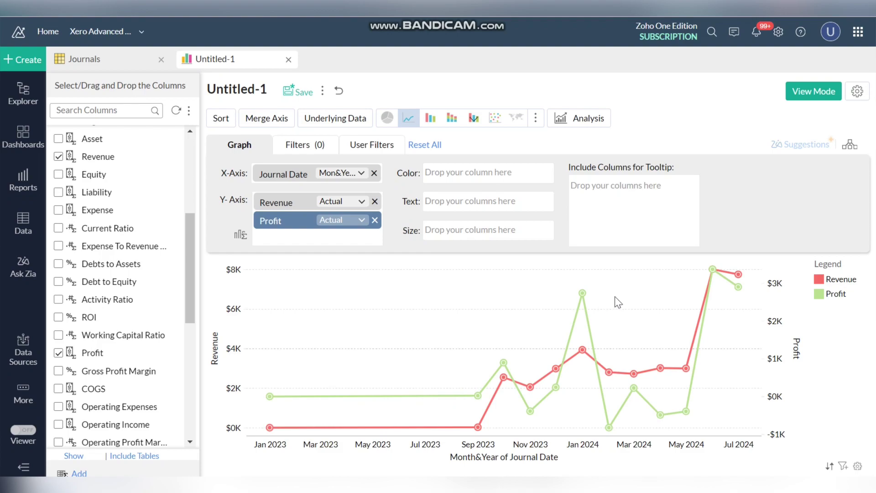
{"action": "mouse_move", "coordinate": [778, 295]}
{"action": "left_click", "coordinate": [266, 119]}
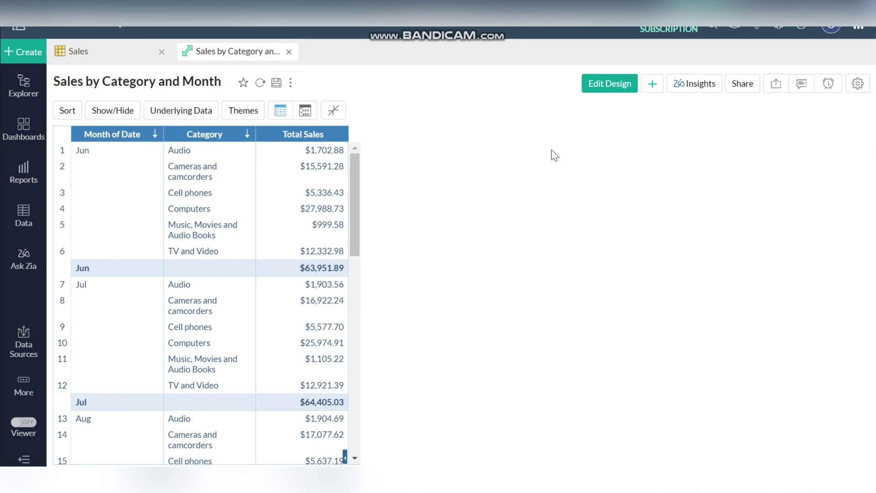
- Add Cost to the pivot's data values and regenerate it with Total Cost
{"action": "left_click", "coordinate": [596, 94]}
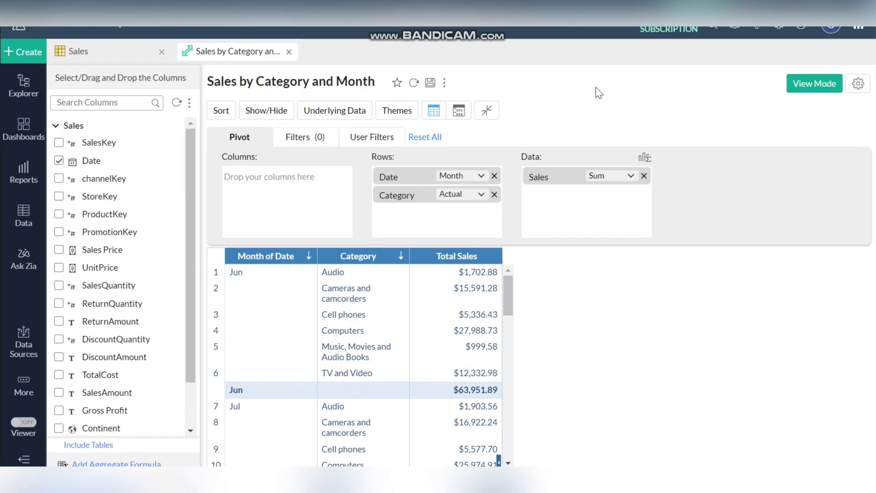
{"action": "scroll", "coordinate": [172, 255], "scroll_direction": "down", "scroll_amount": 2}
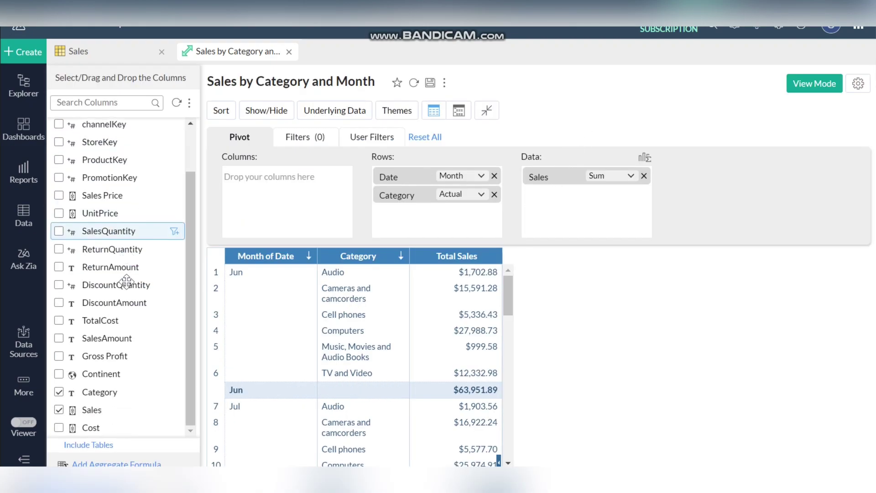
{"action": "left_click_drag", "start_coordinate": [91, 428], "coordinate": [575, 239]}
{"action": "left_click", "coordinate": [472, 246]}
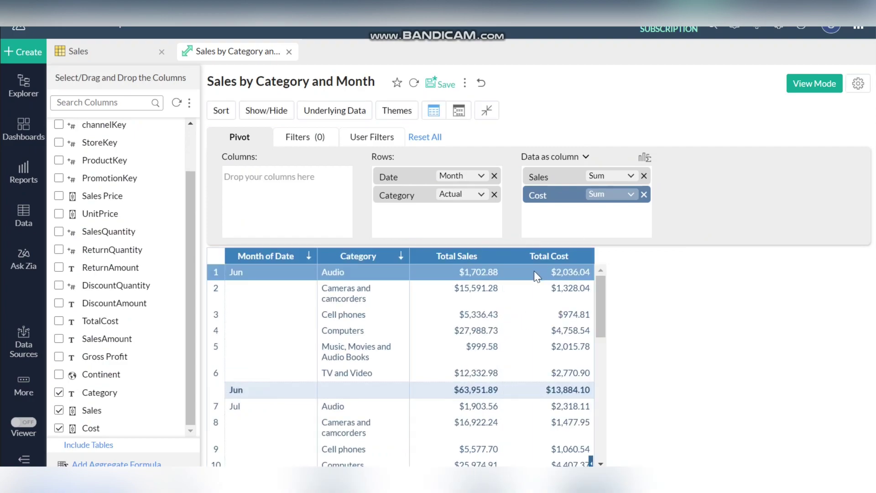
- Lay out the data values as rows and regenerate the pivot
{"action": "left_click", "coordinate": [564, 158]}
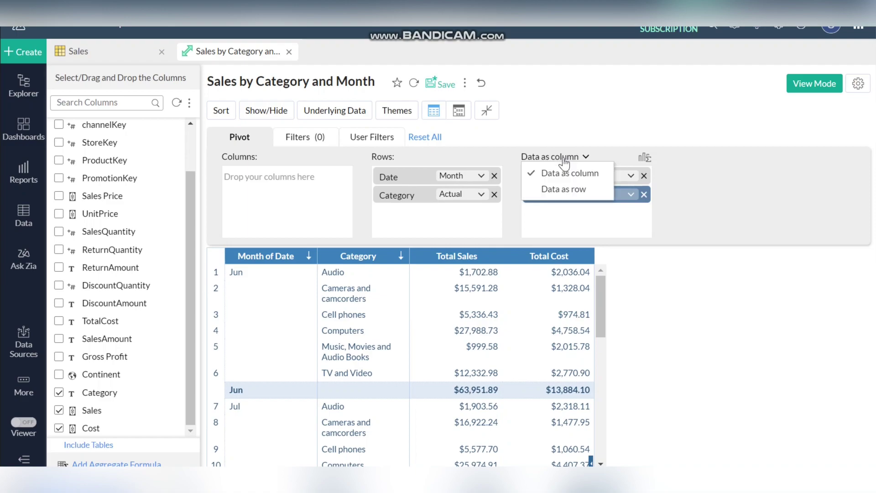
{"action": "left_click", "coordinate": [564, 189]}
{"action": "left_click", "coordinate": [472, 247]}
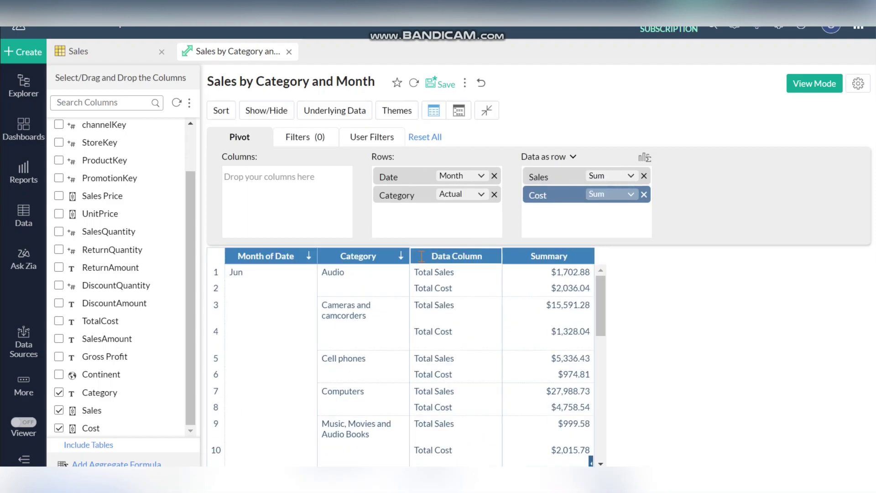
- Rename the Data Column header to 'Data' and return to view mode
{"action": "double_click", "coordinate": [426, 258]}
{"action": "left_click", "coordinate": [466, 254]}
{"action": "key", "text": "BackSpace"}
{"action": "key", "text": "Return"}
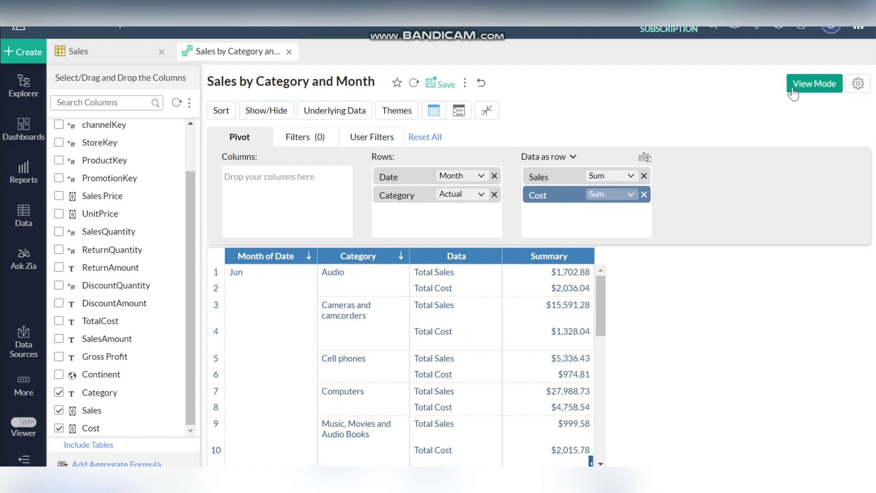
{"action": "left_click", "coordinate": [813, 84]}
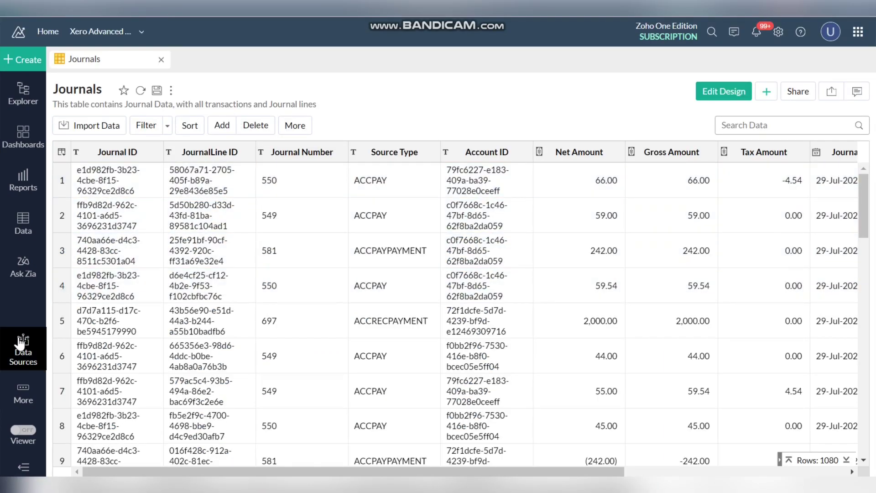
- In workspace Settings, switch Week & Year Format from Short to Long and save
{"action": "left_click", "coordinate": [20, 393]}
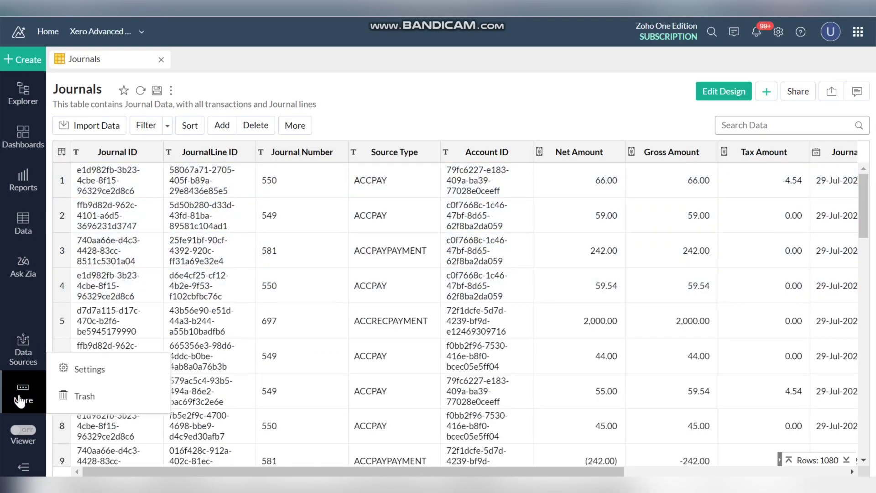
{"action": "left_click", "coordinate": [84, 368]}
{"action": "scroll", "coordinate": [319, 347], "scroll_direction": "down", "scroll_amount": 2}
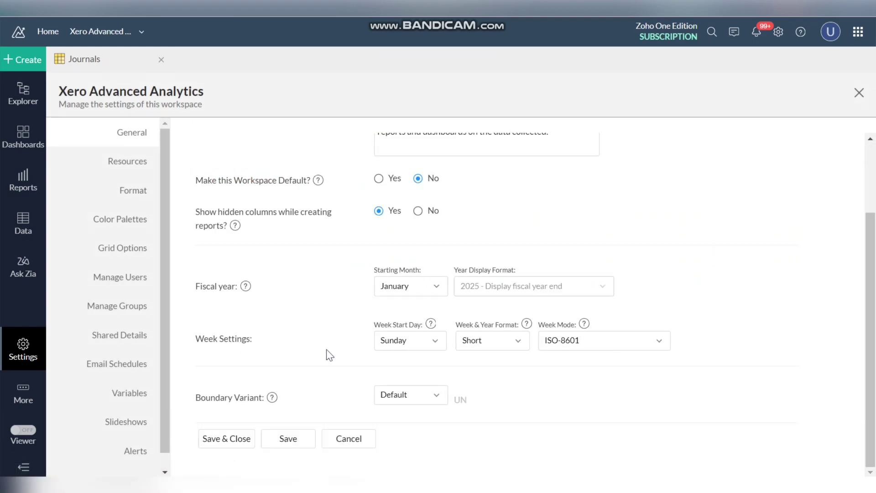
{"action": "left_click", "coordinate": [404, 338]}
{"action": "left_click", "coordinate": [404, 339]}
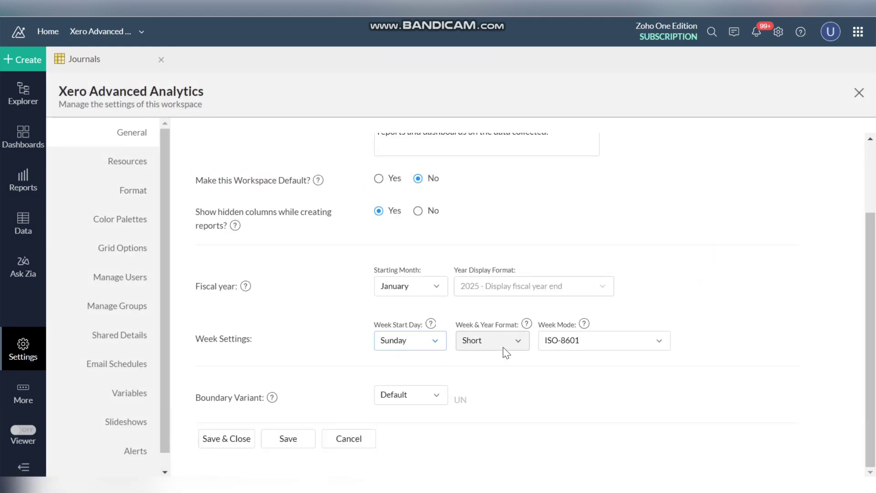
{"action": "left_click", "coordinate": [502, 346]}
{"action": "left_click", "coordinate": [488, 405]}
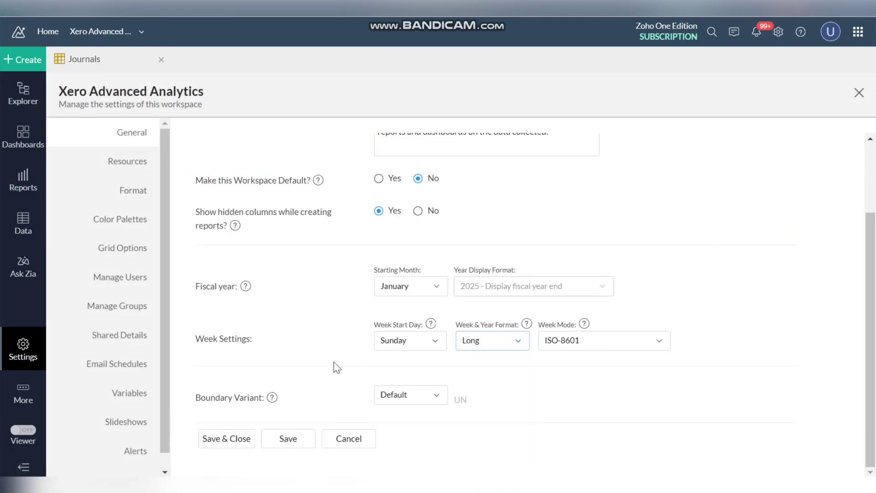
{"action": "left_click", "coordinate": [235, 437]}
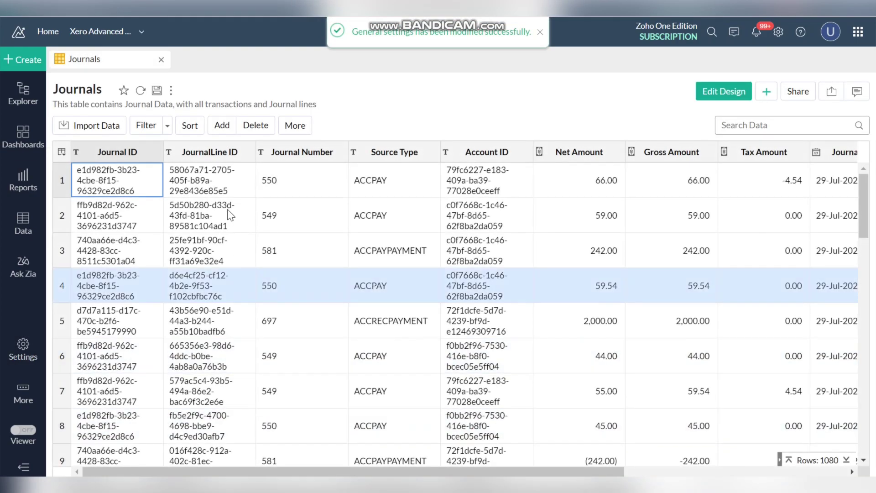
- Start a new pivot view based on the Journals table
{"action": "left_click", "coordinate": [20, 64]}
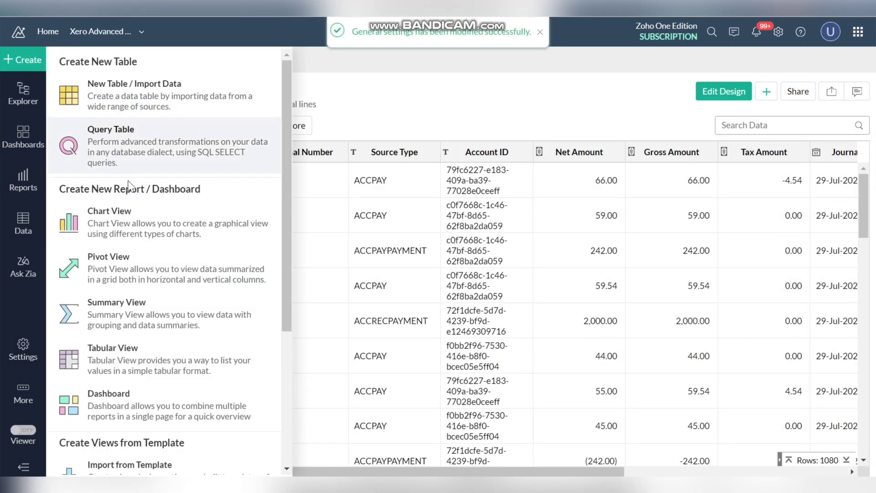
{"action": "left_click", "coordinate": [152, 251]}
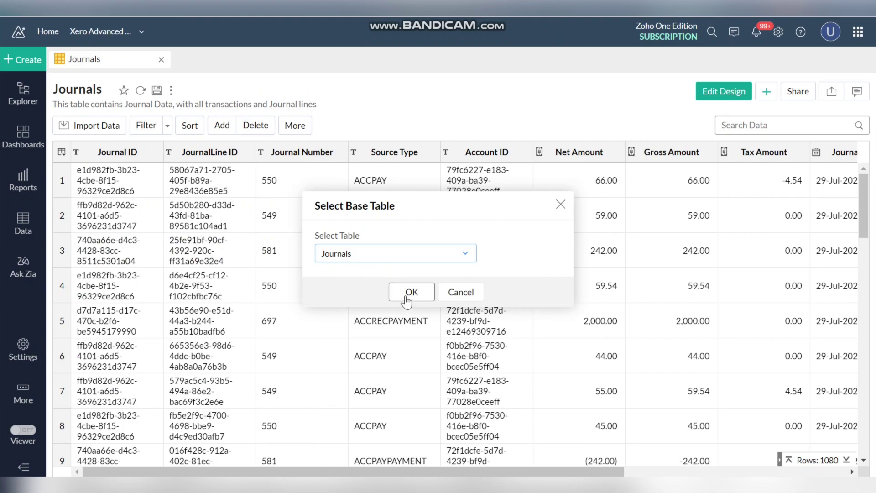
{"action": "left_click", "coordinate": [409, 291]}
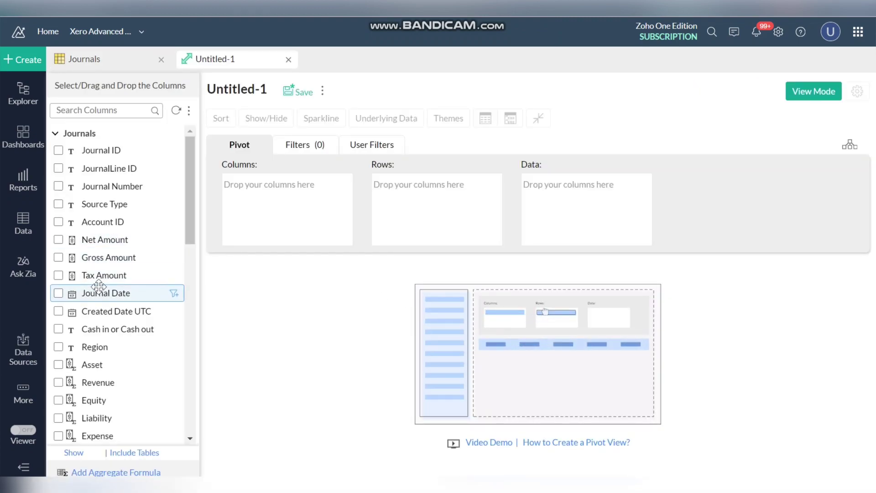
- Generate a pivot with Journal Date as Week & Year rows and Revenue as data
{"action": "left_click_drag", "start_coordinate": [96, 292], "coordinate": [436, 209]}
{"action": "scroll", "coordinate": [104, 349], "scroll_direction": "down", "scroll_amount": 1}
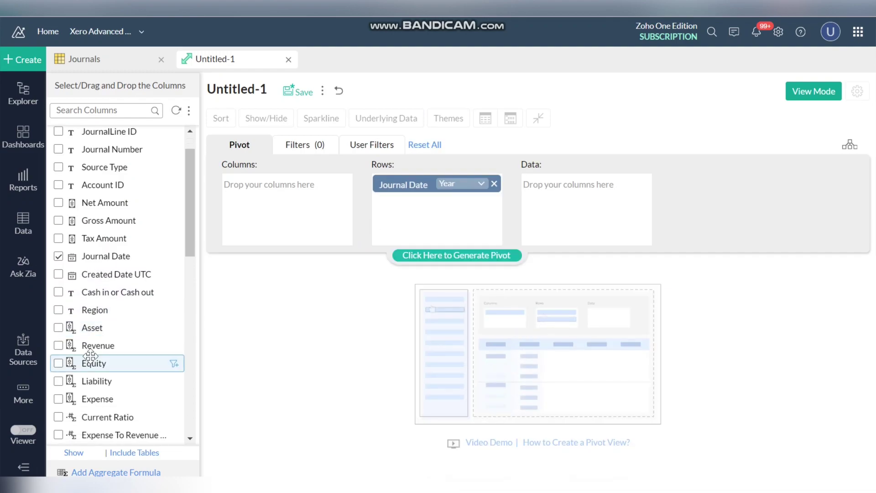
{"action": "left_click_drag", "start_coordinate": [98, 345], "coordinate": [602, 201]}
{"action": "left_click", "coordinate": [462, 186]}
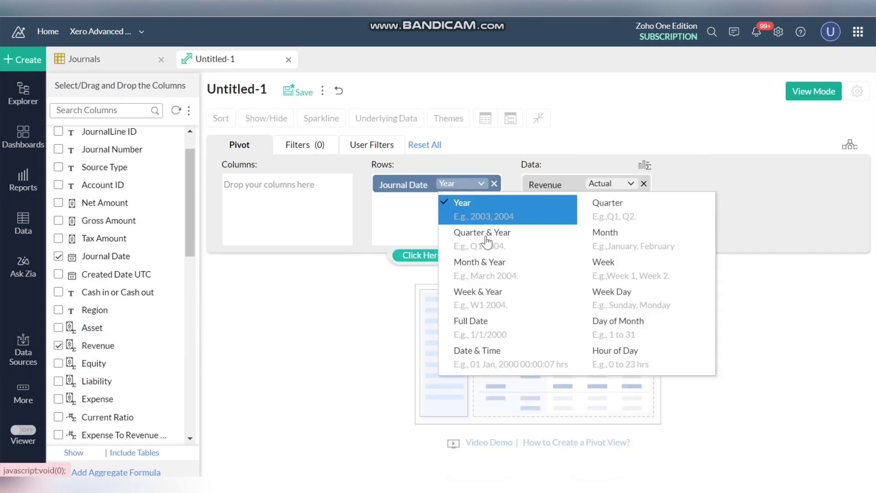
{"action": "left_click", "coordinate": [471, 297]}
{"action": "left_click", "coordinate": [442, 264]}
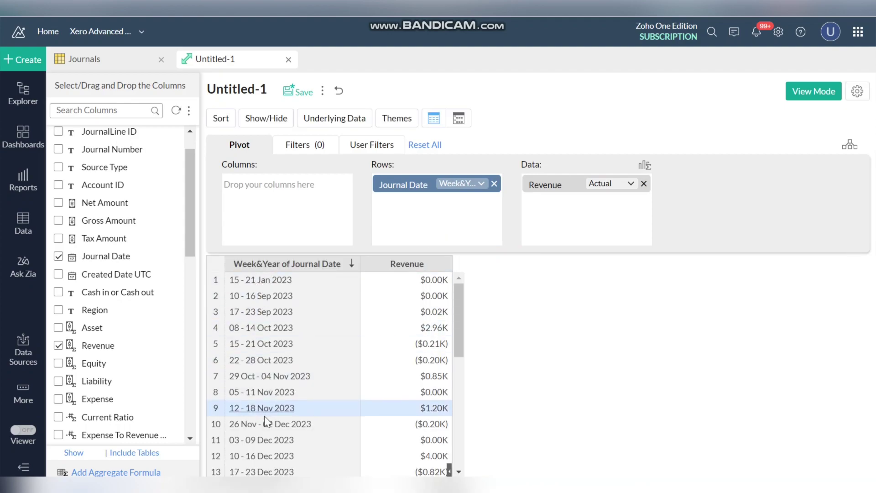
- Format the Journal Date rows so each week shows its Start Date
{"action": "left_click", "coordinate": [510, 185]}
{"action": "left_click", "coordinate": [520, 201]}
{"action": "left_click", "coordinate": [434, 266]}
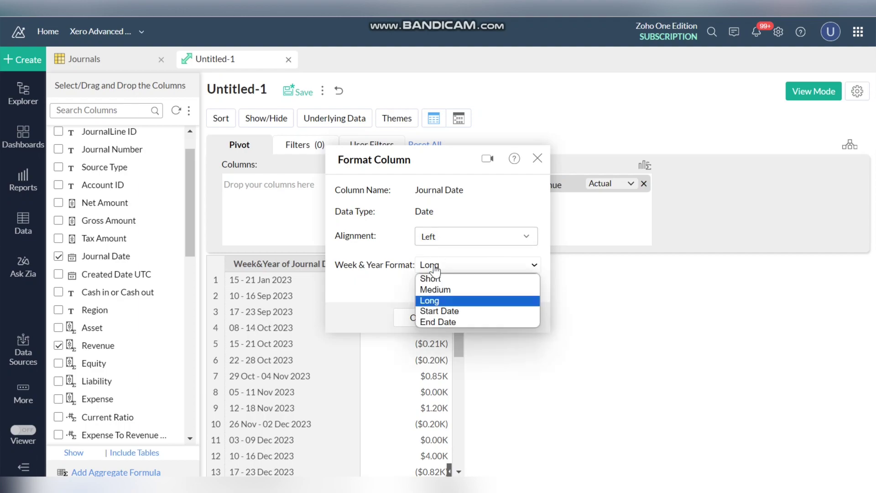
{"action": "left_click", "coordinate": [469, 311]}
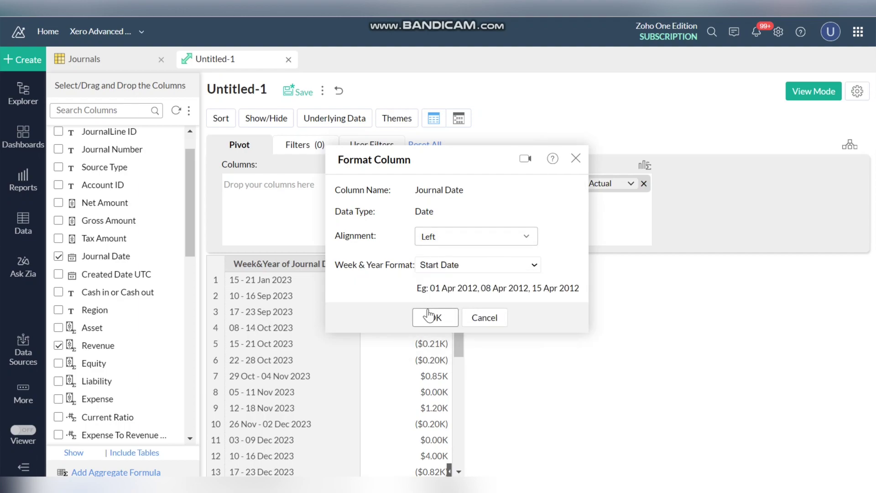
{"action": "left_click", "coordinate": [430, 319]}
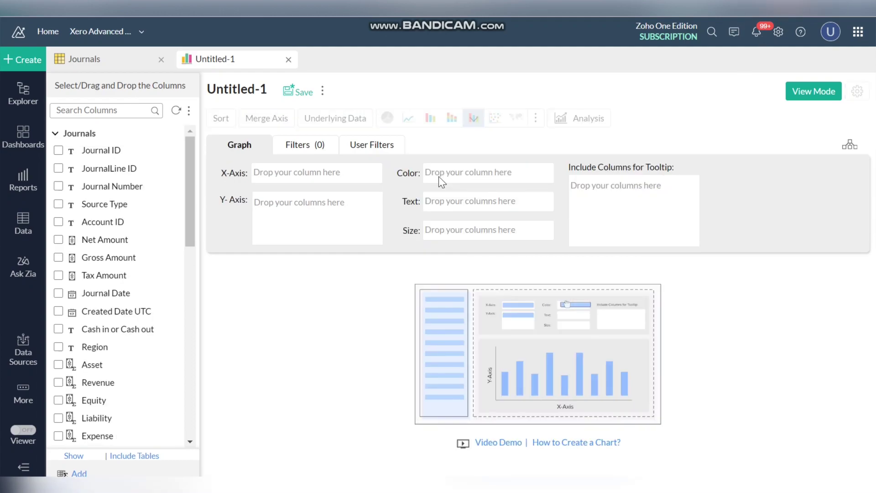
- Chart Journal Date by Month & Year against Revenue, Expense and Profit
{"action": "left_click_drag", "start_coordinate": [173, 292], "coordinate": [331, 171]}
{"action": "left_click", "coordinate": [331, 175]}
{"action": "left_click", "coordinate": [391, 288]}
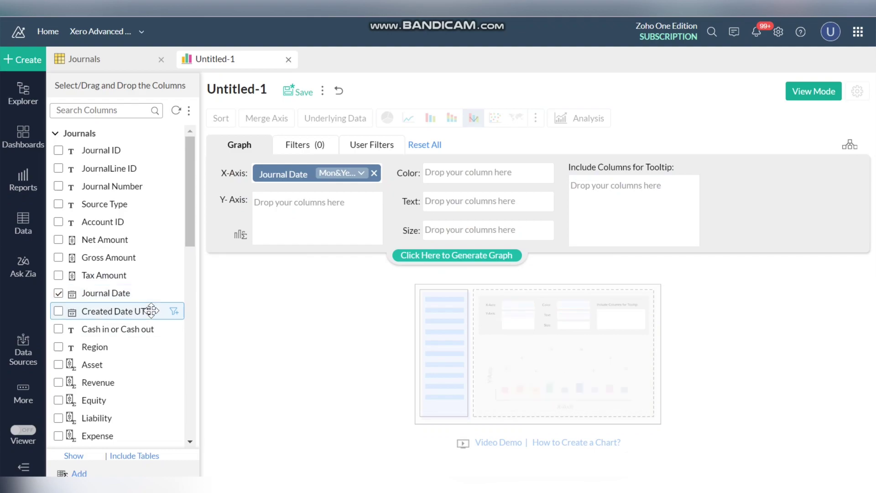
{"action": "scroll", "coordinate": [121, 336], "scroll_direction": "down", "scroll_amount": 1}
{"action": "left_click_drag", "start_coordinate": [119, 342], "coordinate": [328, 214]}
{"action": "left_click_drag", "start_coordinate": [136, 395], "coordinate": [327, 224]}
{"action": "scroll", "coordinate": [125, 301], "scroll_direction": "down", "scroll_amount": 3}
{"action": "left_click_drag", "start_coordinate": [109, 370], "coordinate": [303, 236]}
{"action": "left_click", "coordinate": [433, 257]}
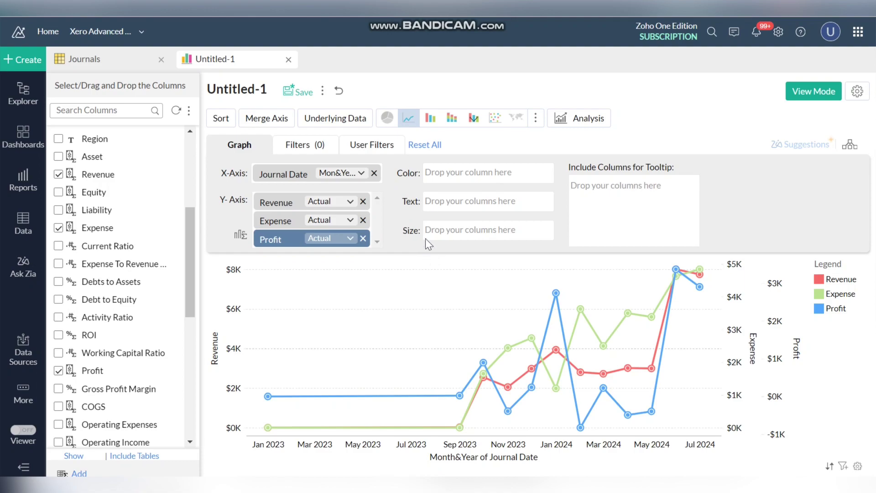
- Merge the three series onto one axis and switch to a Combo Bar with Line chart
{"action": "left_click", "coordinate": [258, 119]}
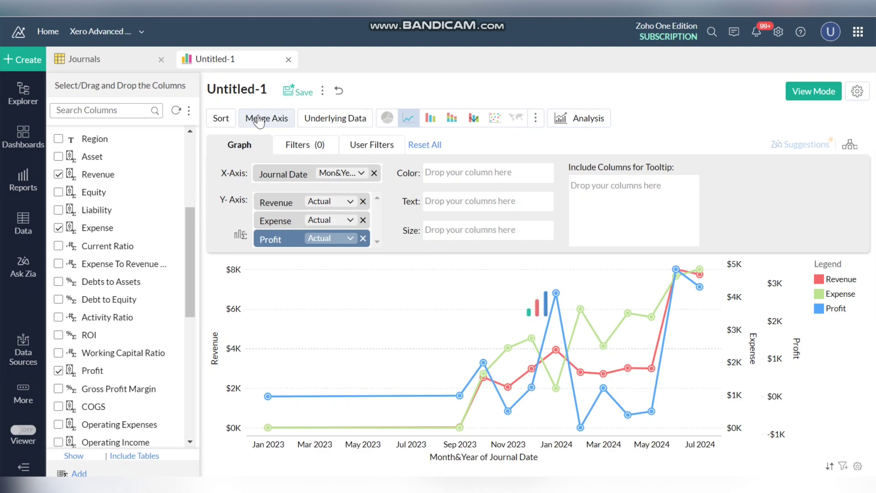
{"action": "left_click", "coordinate": [529, 119]}
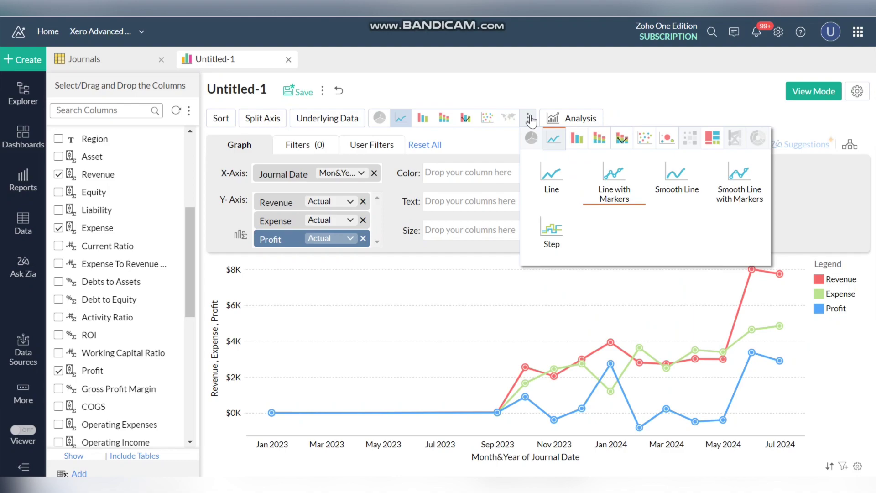
{"action": "left_click", "coordinate": [622, 139]}
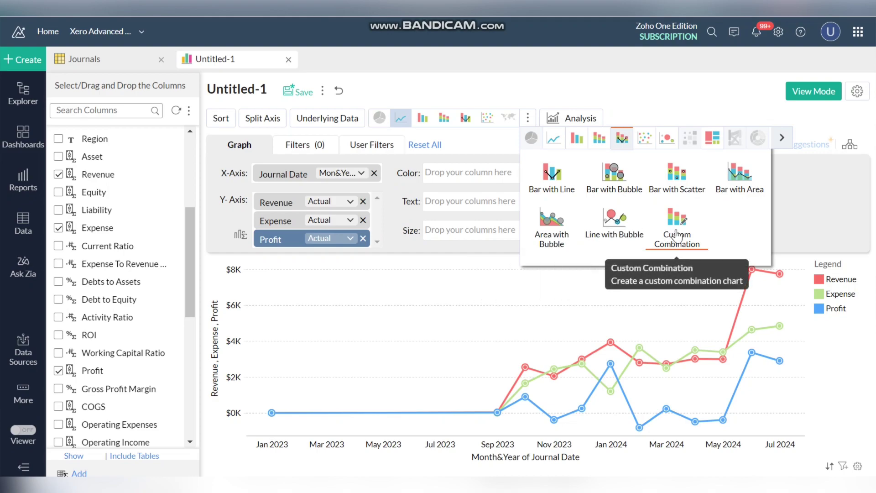
{"action": "left_click", "coordinate": [559, 191]}
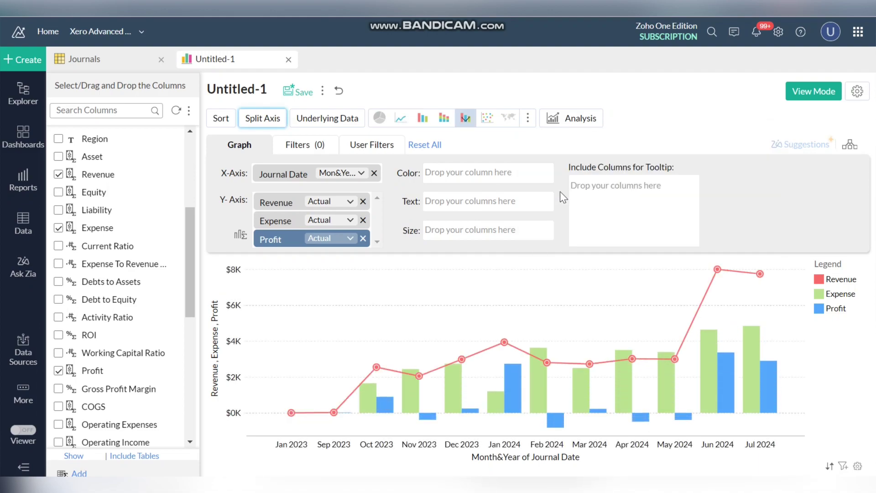
{"action": "left_click", "coordinate": [856, 92]}
- In Combination settings, keep Bar with Line, setting Revenue to Bar and Profit to Line
{"action": "left_click", "coordinate": [260, 235]}
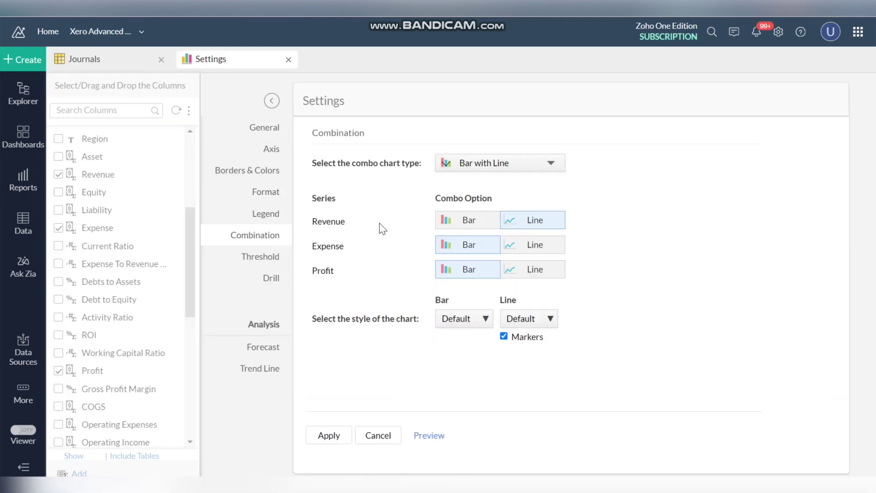
{"action": "left_click", "coordinate": [467, 168]}
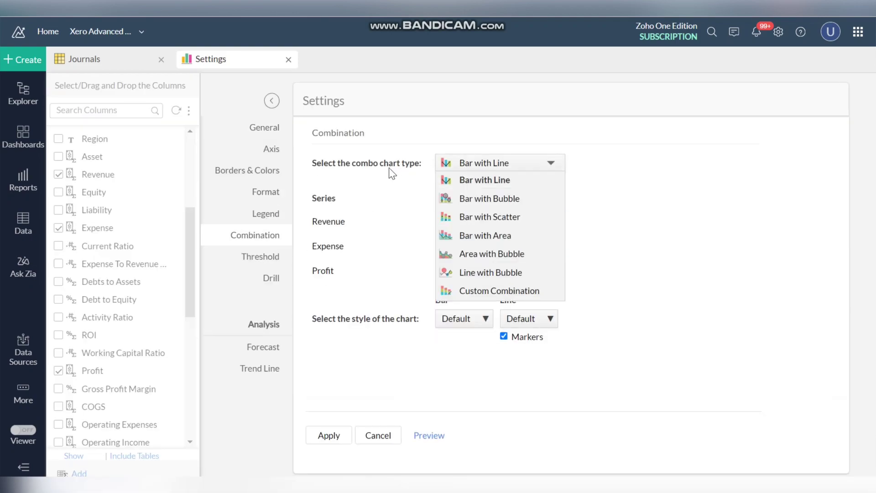
{"action": "left_click", "coordinate": [442, 182]}
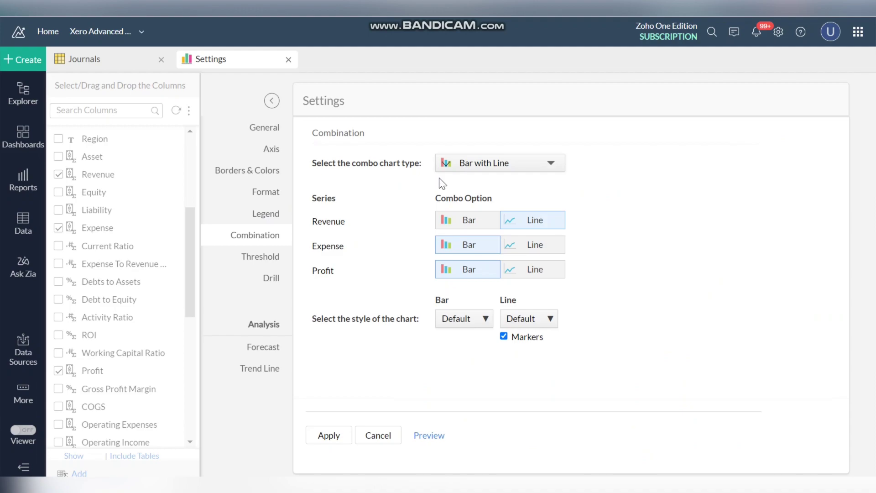
{"action": "left_click", "coordinate": [468, 222]}
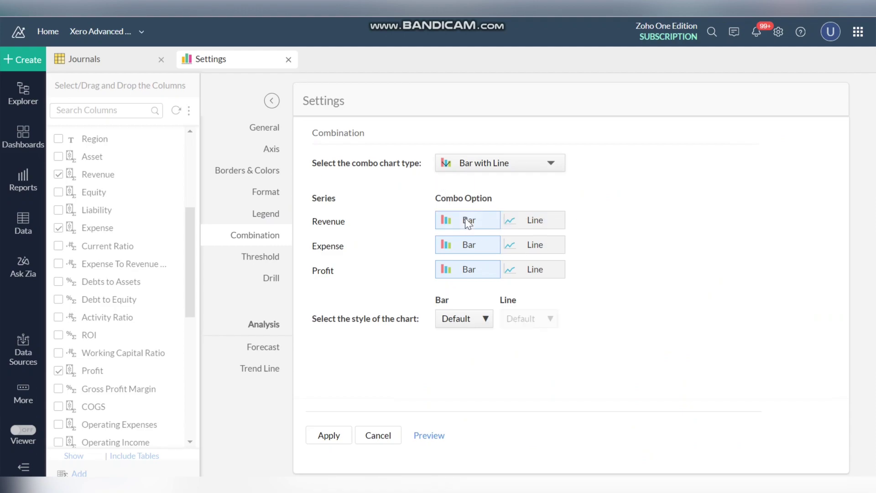
{"action": "left_click", "coordinate": [524, 274]}
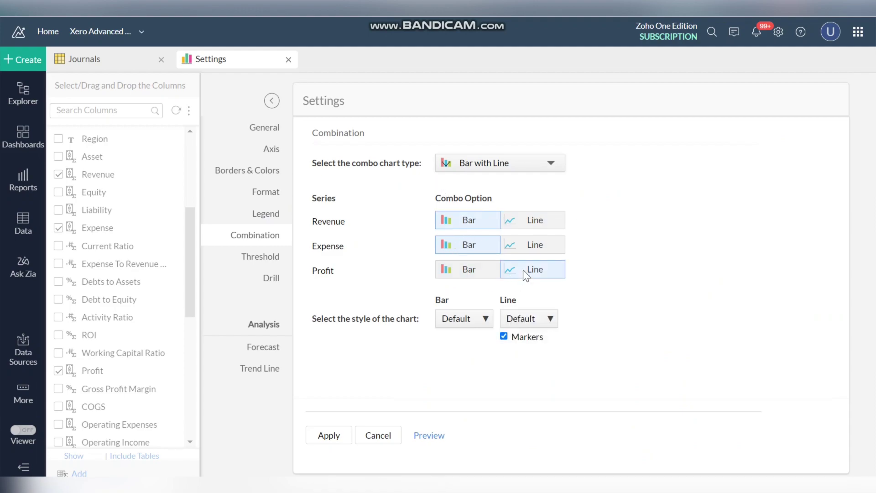
- Apply the combo series types, then start a Financial Dashboard user filter searching 'region'
{"action": "left_click", "coordinate": [336, 438]}
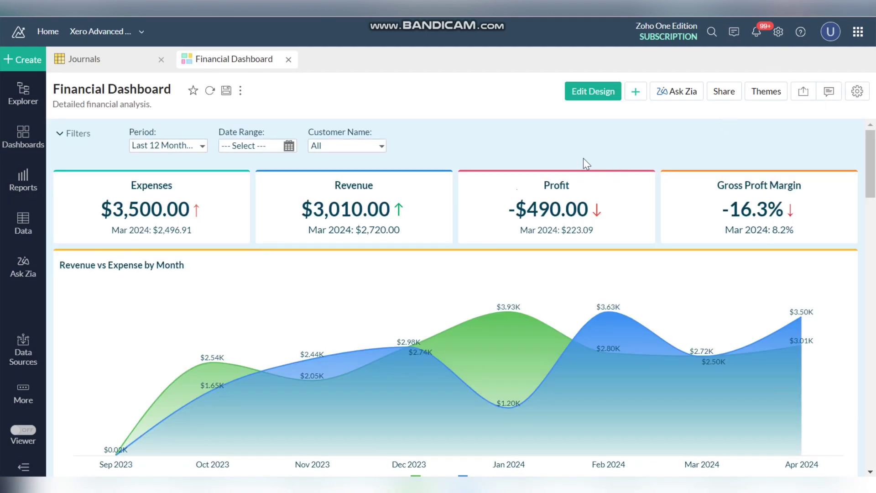
{"action": "left_click", "coordinate": [580, 103]}
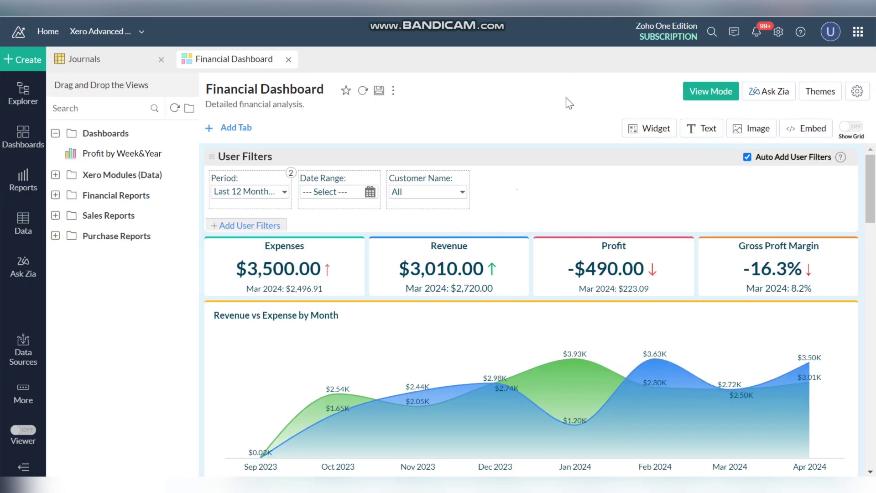
{"action": "left_click", "coordinate": [244, 228]}
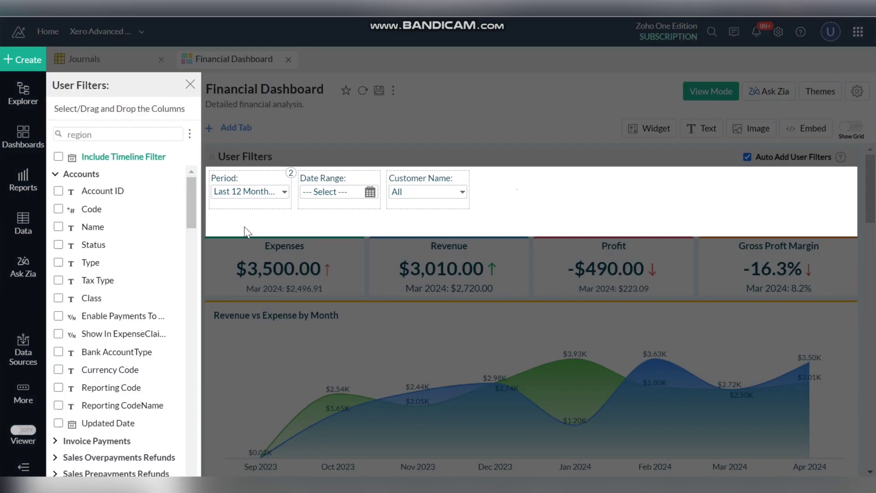
{"action": "left_click", "coordinate": [117, 138]}
{"action": "key", "text": "Return"}
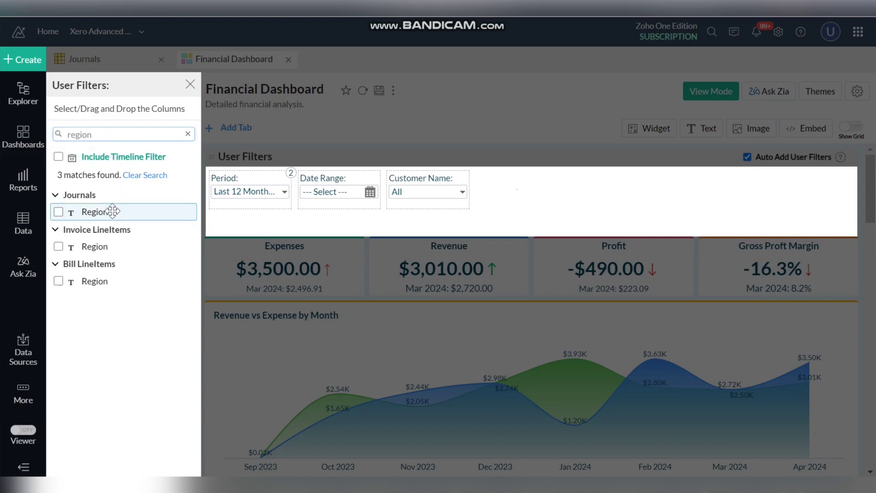
- Map the Region columns of Journals, Invoice LineItems and Bill LineItems onto one filter
{"action": "left_click_drag", "start_coordinate": [113, 211], "coordinate": [548, 195]}
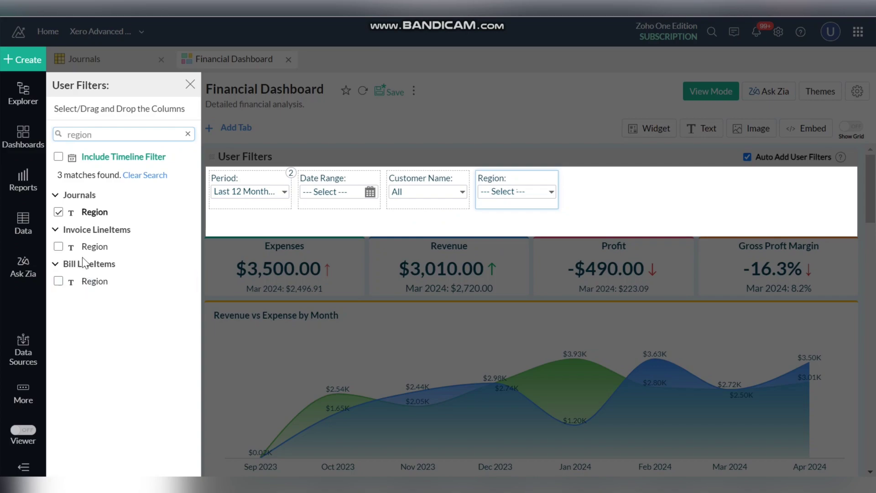
{"action": "left_click_drag", "start_coordinate": [93, 246], "coordinate": [508, 205]}
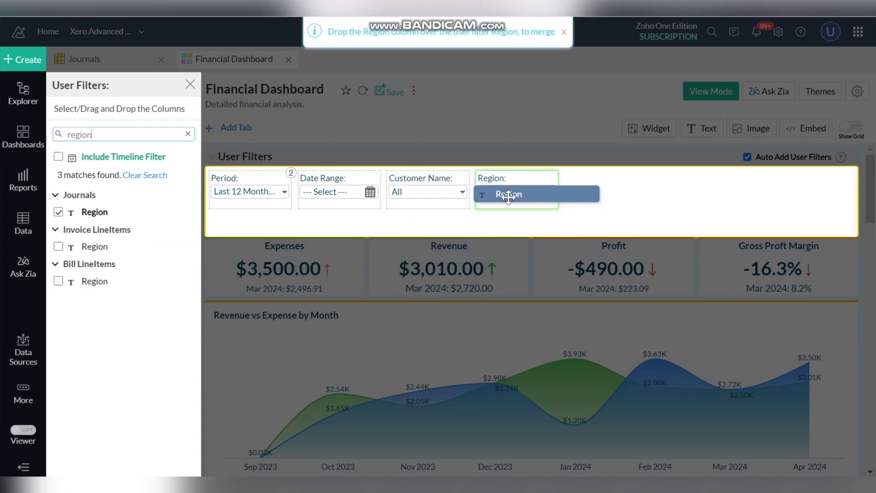
{"action": "left_click_drag", "start_coordinate": [508, 196], "coordinate": [508, 195]}
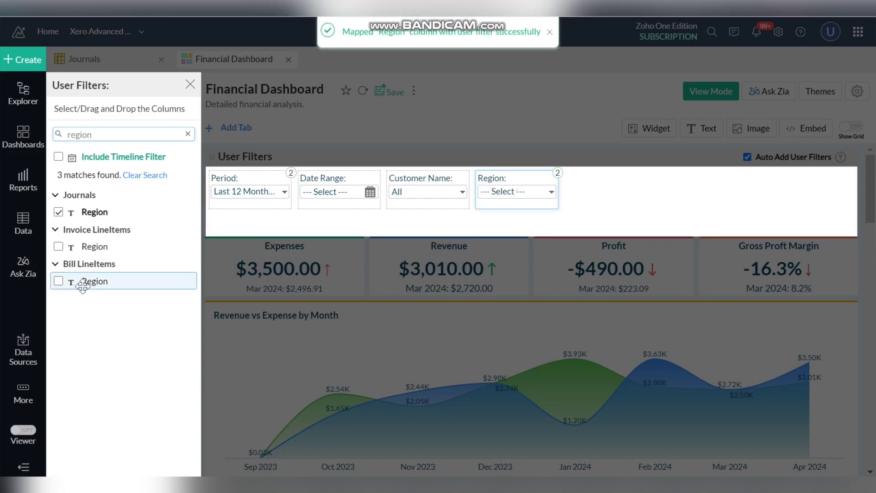
{"action": "left_click_drag", "start_coordinate": [82, 283], "coordinate": [501, 200]}
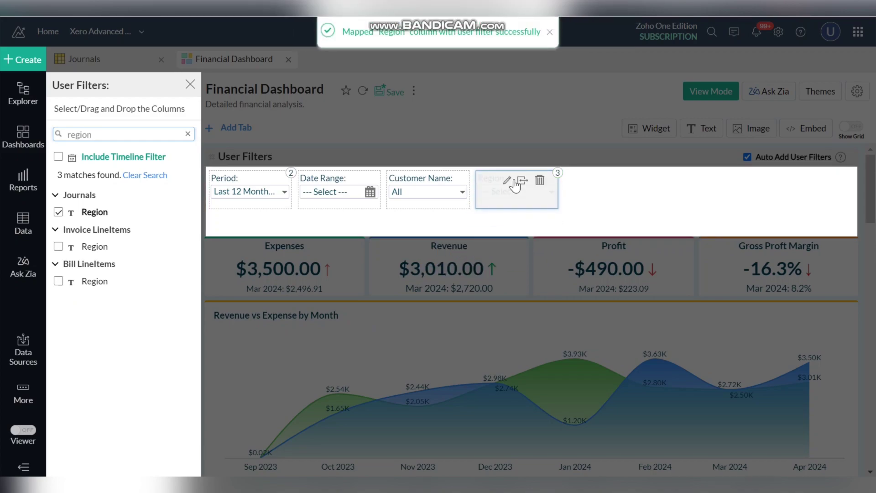
- Remove Bill LineItems Region from the filter's column mapping and save the Financial Dashboard
{"action": "left_click", "coordinate": [507, 179]}
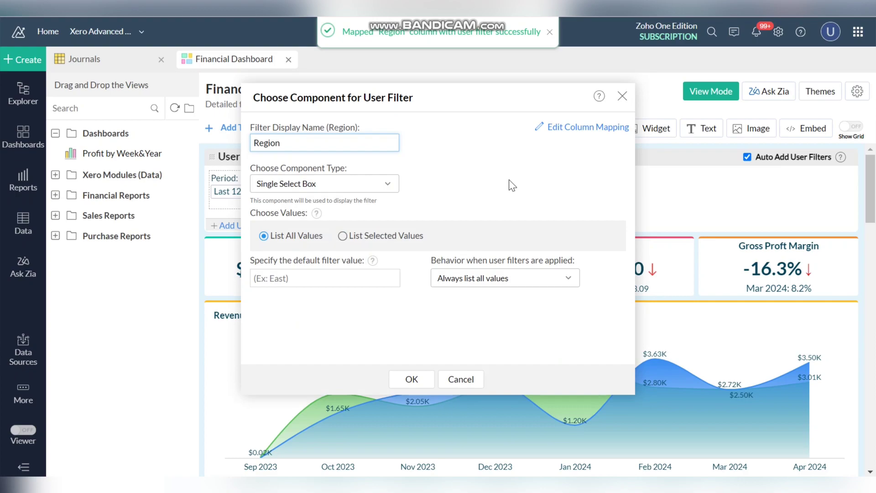
{"action": "left_click", "coordinate": [599, 135]}
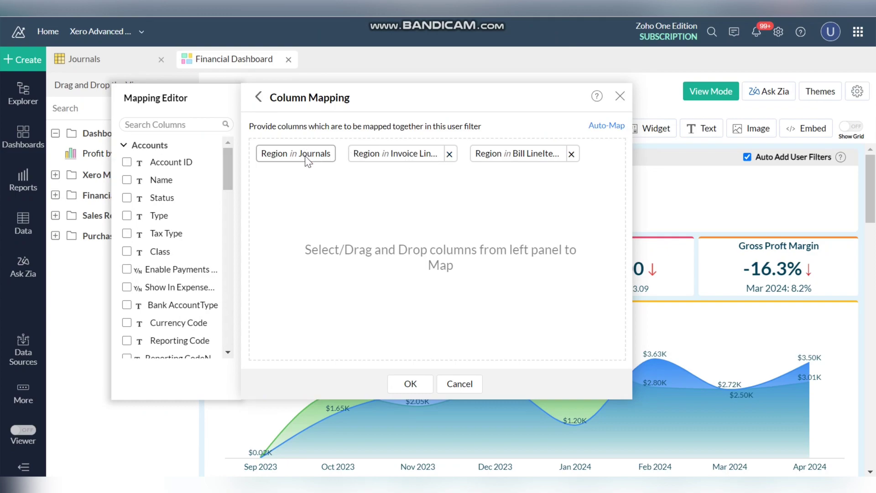
{"action": "left_click", "coordinate": [571, 155]}
{"action": "left_click", "coordinate": [403, 382]}
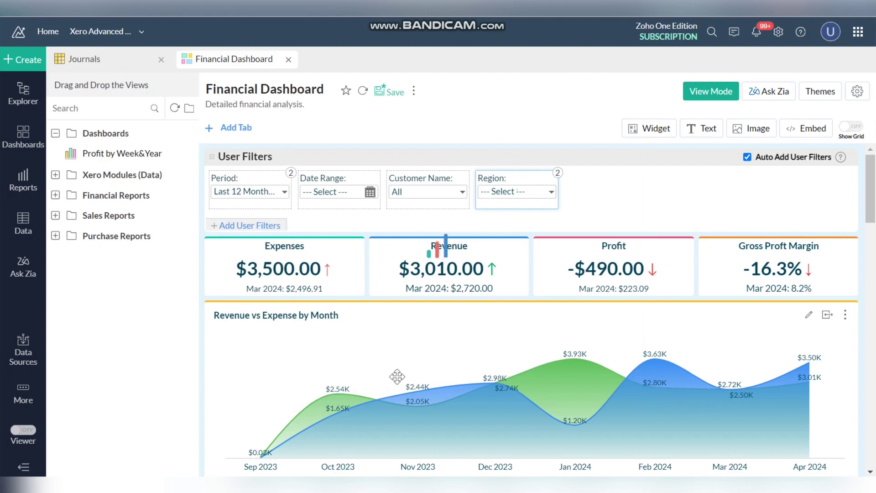
{"action": "left_click", "coordinate": [393, 93]}
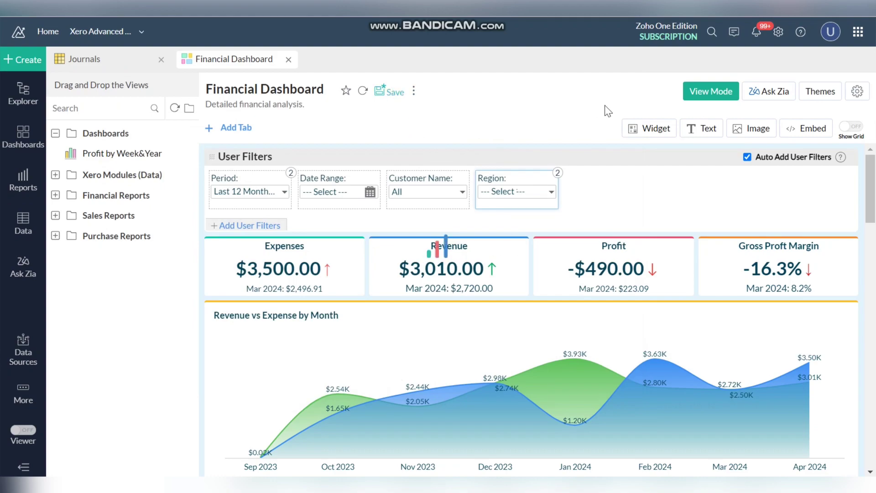
- Switch to view mode and browse the Item Code filter values without choosing one
{"action": "left_click", "coordinate": [699, 94]}
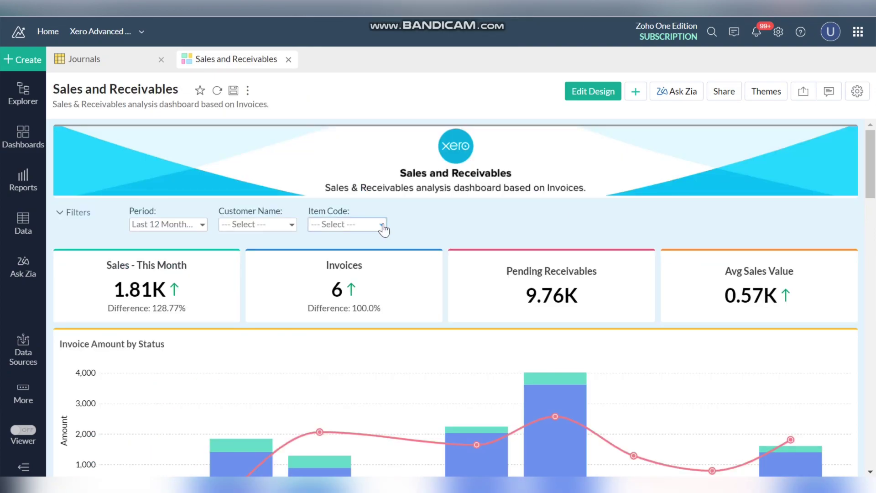
{"action": "left_click", "coordinate": [382, 223]}
{"action": "scroll", "coordinate": [382, 301], "scroll_direction": "down", "scroll_amount": 2}
{"action": "scroll", "coordinate": [382, 301], "scroll_direction": "up", "scroll_amount": 2}
{"action": "scroll", "coordinate": [382, 301], "scroll_direction": "down", "scroll_amount": 2}
{"action": "scroll", "coordinate": [382, 301], "scroll_direction": "up", "scroll_amount": 2}
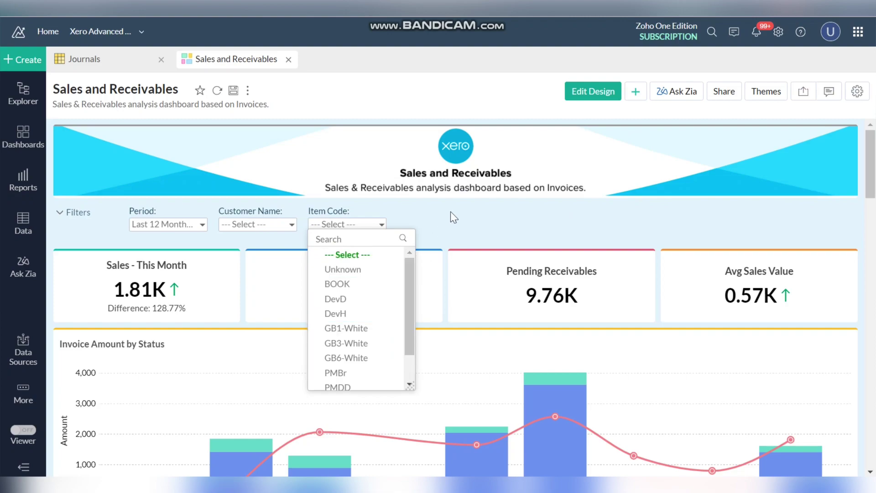
{"action": "left_click", "coordinate": [459, 203]}
- Filter the dashboard to a single pasted customer name, then review the Item Code choices
{"action": "left_click", "coordinate": [290, 226]}
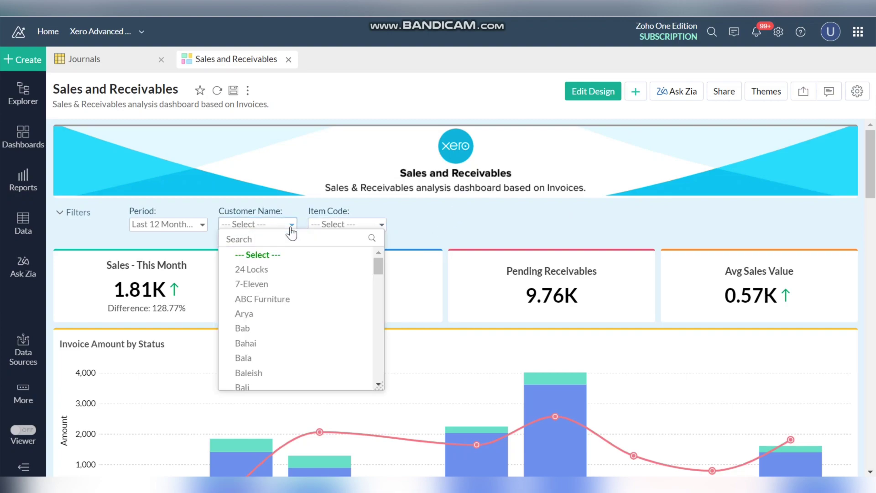
{"action": "type", "text": "Priya and Co"}
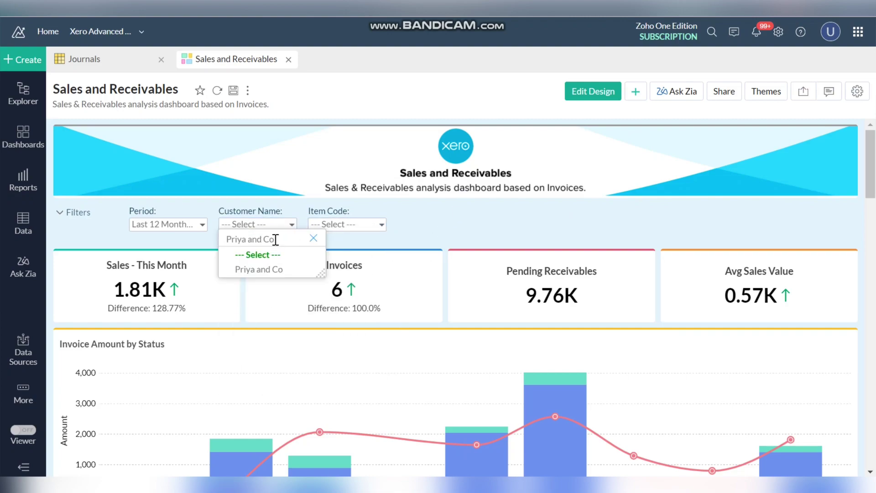
{"action": "left_click", "coordinate": [269, 269]}
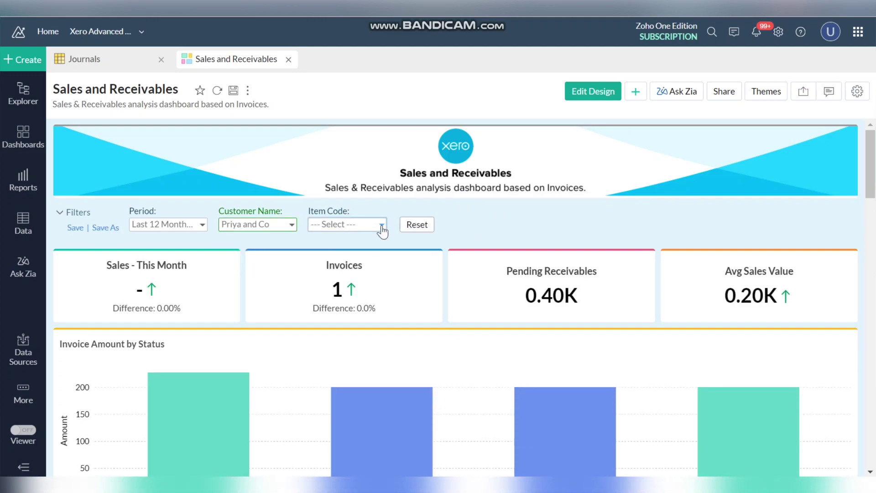
{"action": "left_click", "coordinate": [382, 232]}
{"action": "scroll", "coordinate": [377, 323], "scroll_direction": "down", "scroll_amount": 1}
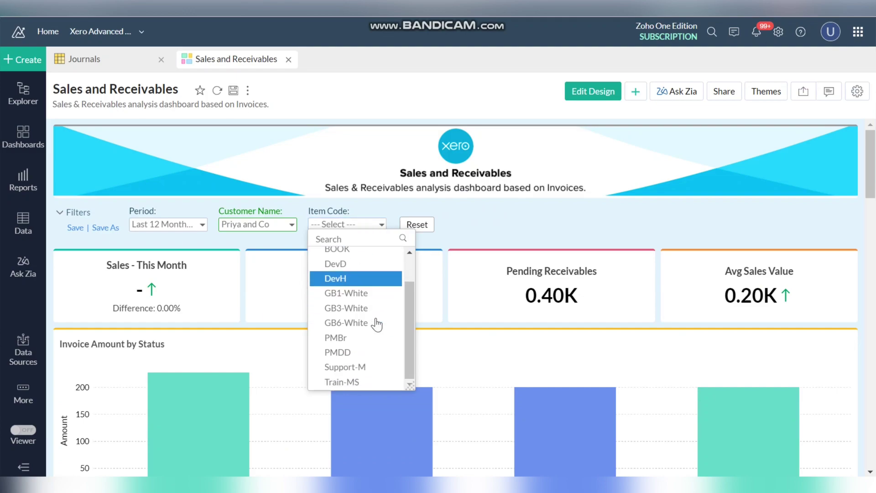
{"action": "scroll", "coordinate": [376, 324], "scroll_direction": "up", "scroll_amount": 2}
{"action": "left_click", "coordinate": [482, 228]}
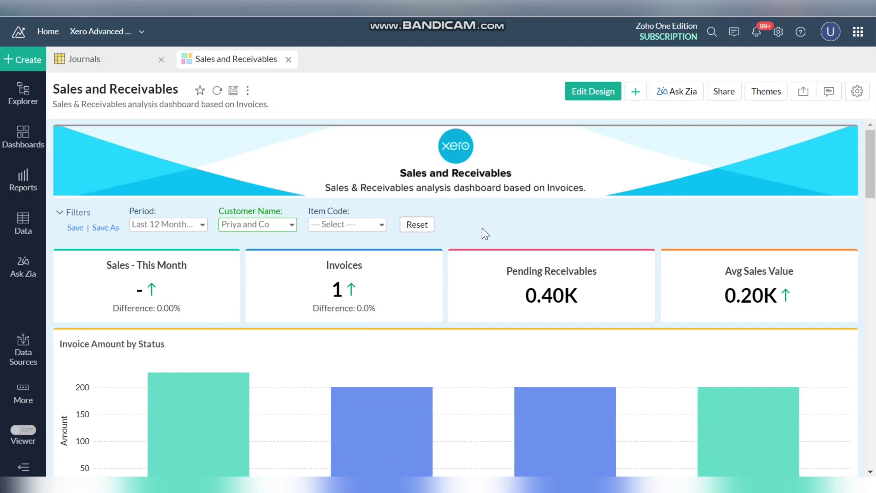
- Set the Item Code filter to list only relevant values with a Show All option
{"action": "left_click", "coordinate": [593, 91]}
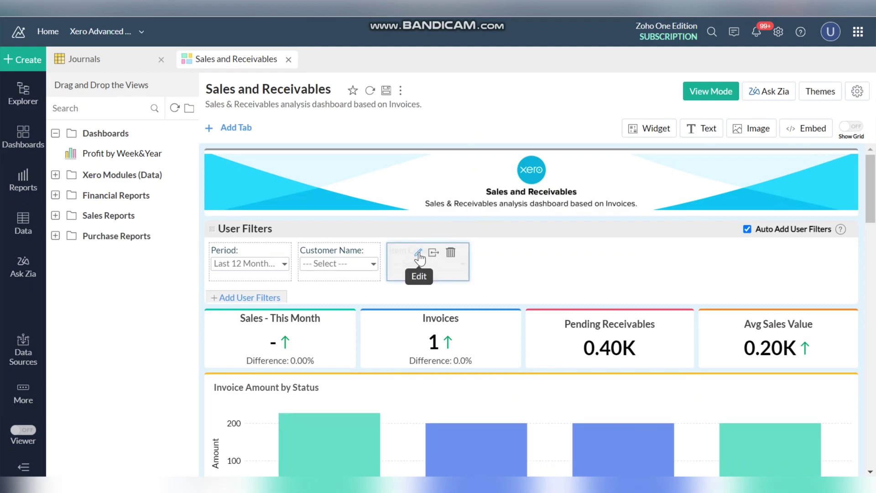
{"action": "left_click", "coordinate": [418, 253]}
{"action": "left_click", "coordinate": [445, 278]}
{"action": "left_click", "coordinate": [458, 322]}
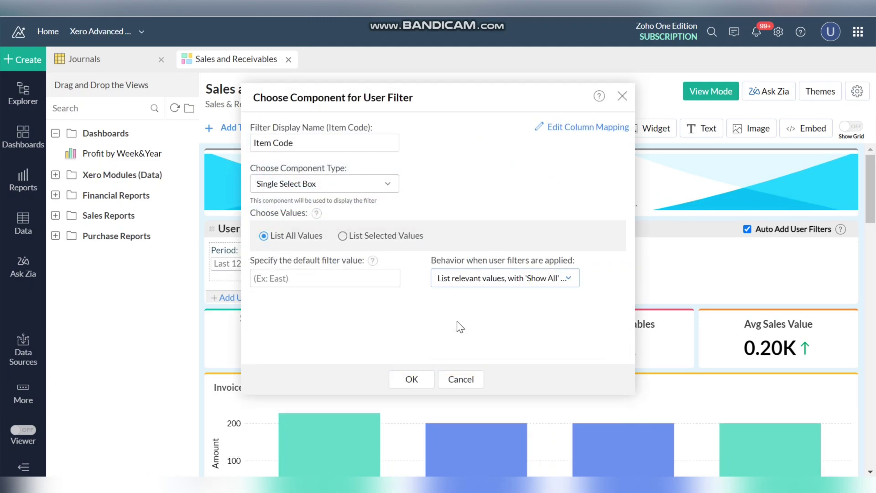
{"action": "left_click", "coordinate": [400, 382]}
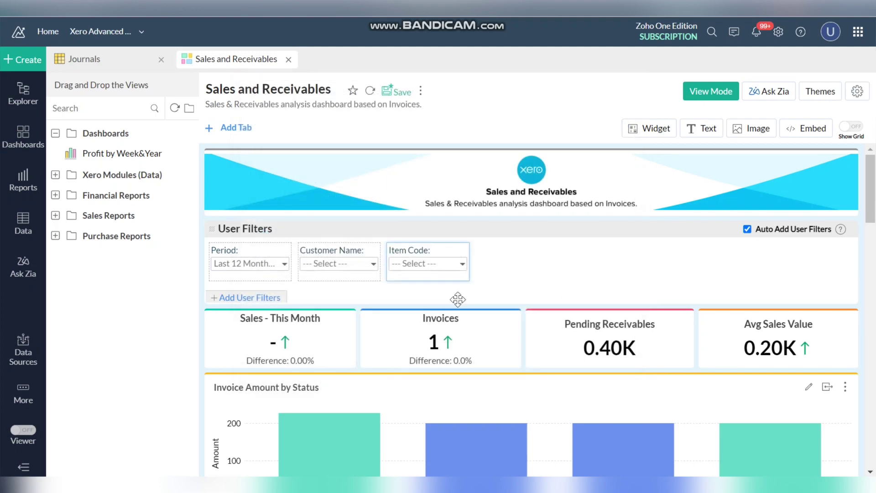
- In view mode, search the Customer Name filter and select the customer
{"action": "left_click", "coordinate": [707, 94]}
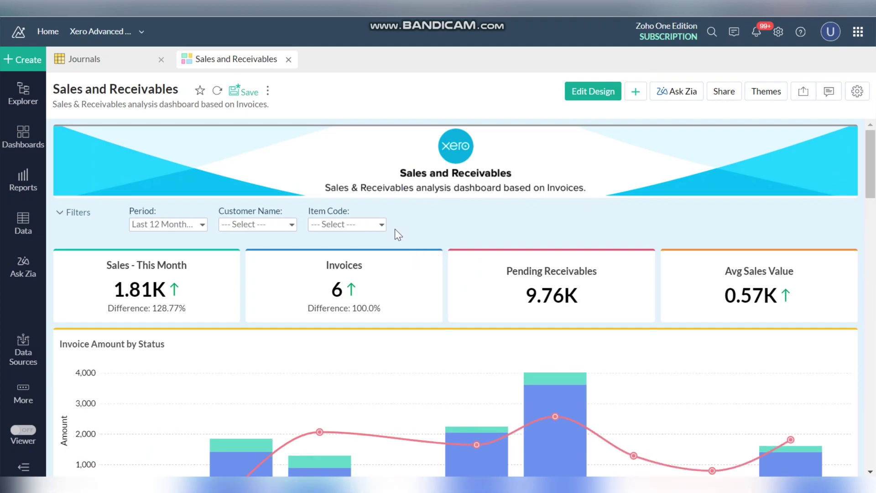
{"action": "left_click", "coordinate": [291, 225]}
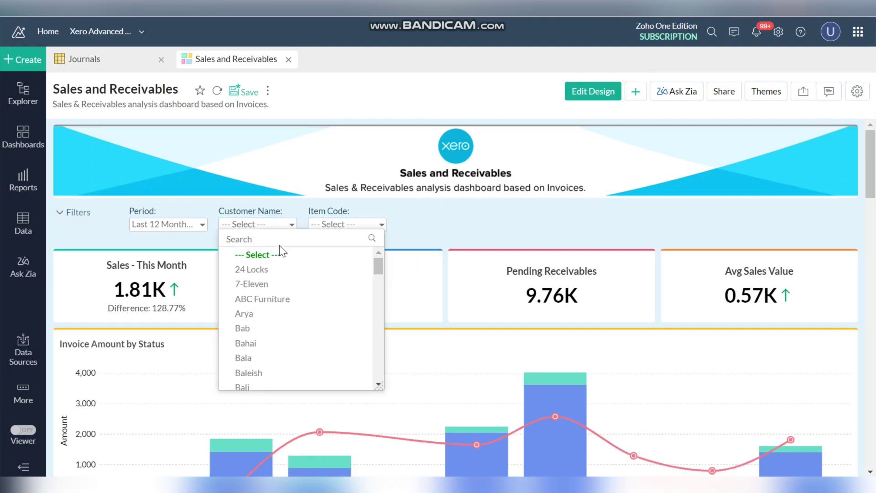
{"action": "left_click", "coordinate": [279, 238]}
{"action": "type", "text": "Priya and Co"}
{"action": "left_click", "coordinate": [279, 269]}
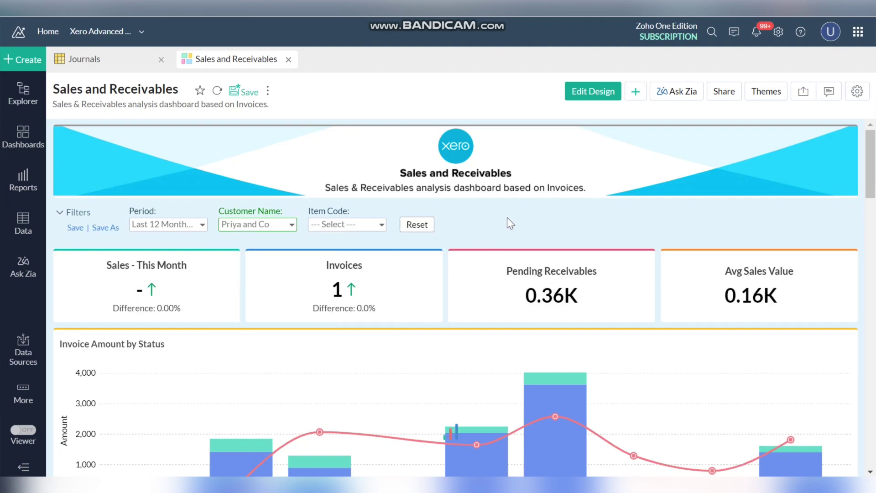
- Reveal all Item Code values in the dropdown and scroll through them
{"action": "left_click", "coordinate": [382, 225]}
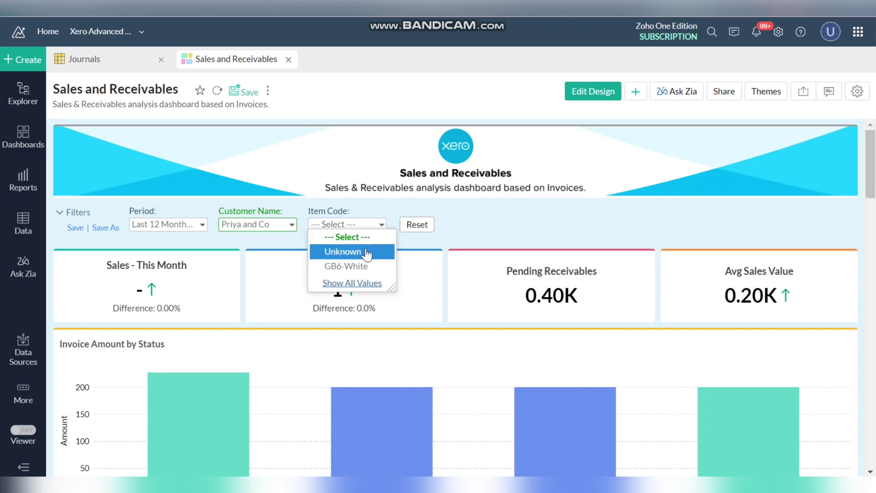
{"action": "left_click", "coordinate": [364, 283]}
{"action": "scroll", "coordinate": [363, 287], "scroll_direction": "down", "scroll_amount": 1}
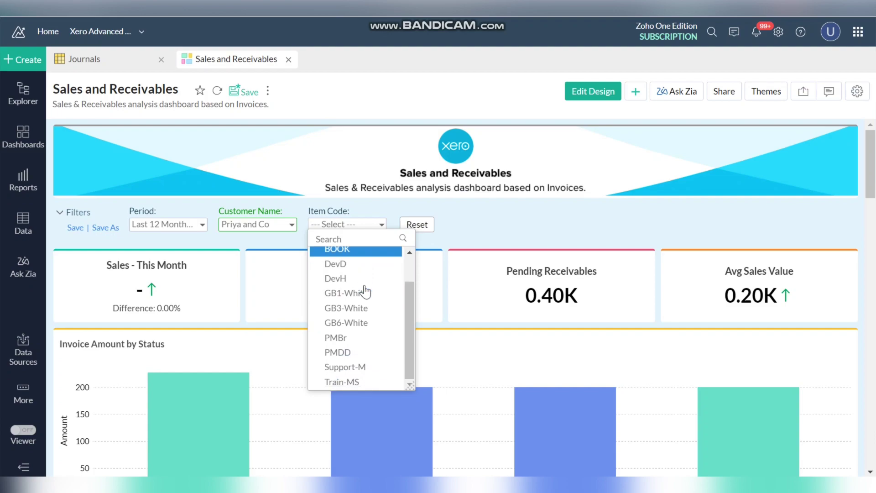
{"action": "scroll", "coordinate": [363, 289], "scroll_direction": "up", "scroll_amount": 1}
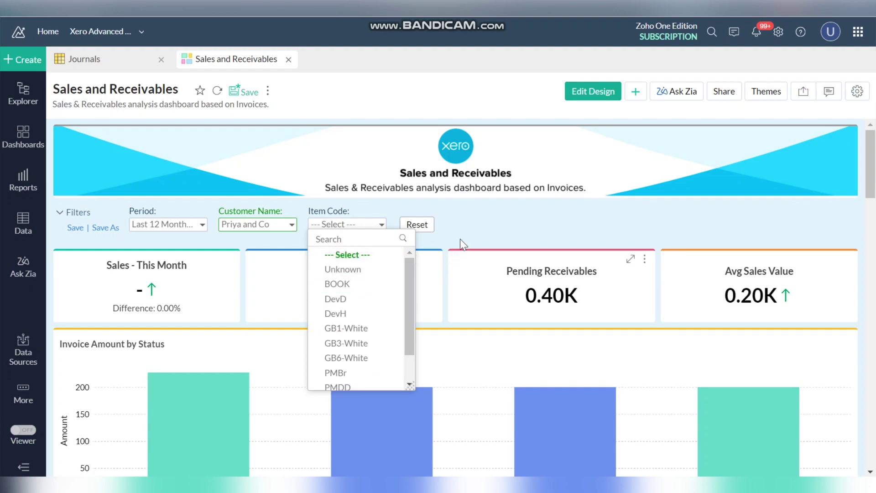
- In design mode, set the Item Code filter's behaviour to 'List only relevant values'
{"action": "left_click", "coordinate": [488, 227]}
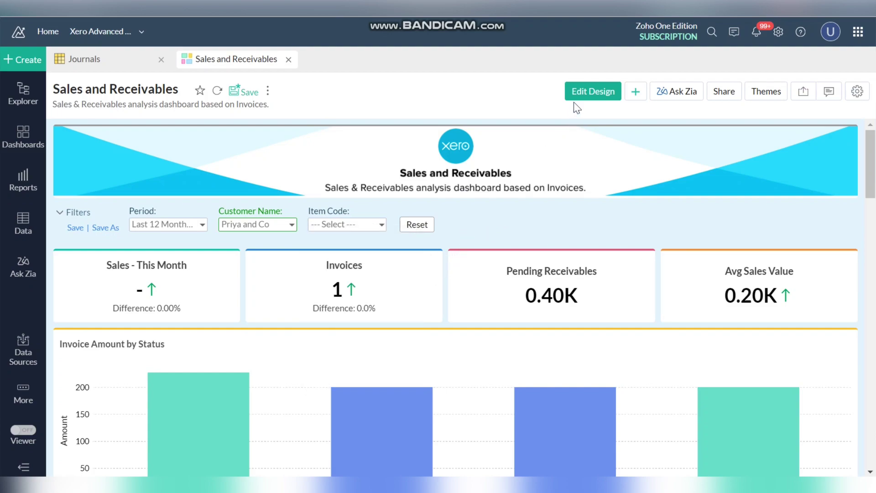
{"action": "left_click", "coordinate": [581, 93]}
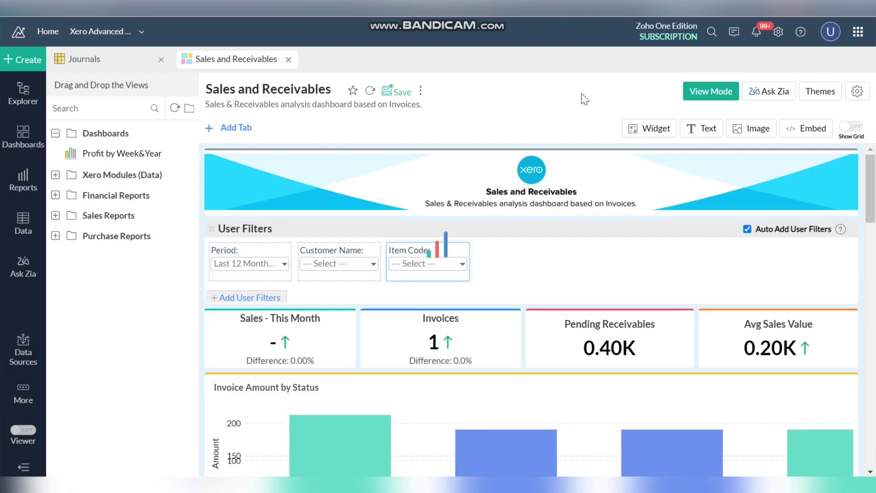
{"action": "left_click", "coordinate": [419, 252]}
{"action": "left_click", "coordinate": [502, 278]}
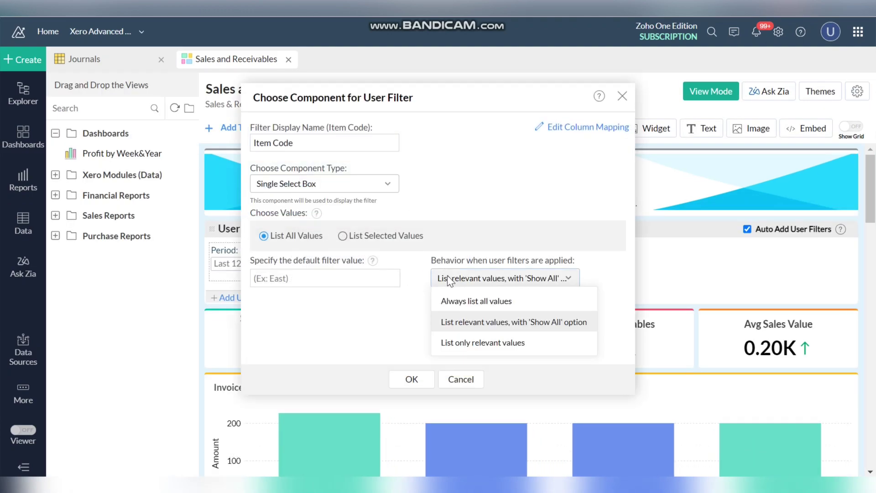
{"action": "left_click", "coordinate": [496, 344]}
{"action": "left_click", "coordinate": [407, 381]}
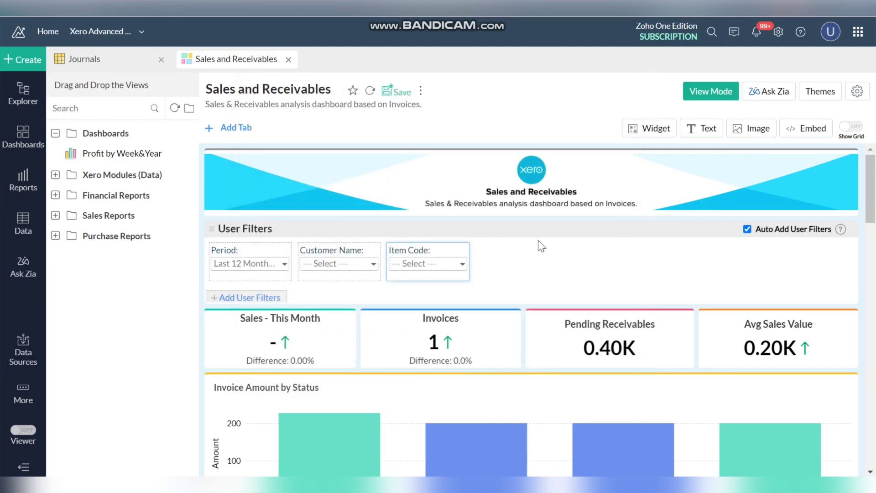
- Return to view mode and filter the dashboard by the pasted customer name again
{"action": "left_click", "coordinate": [710, 91]}
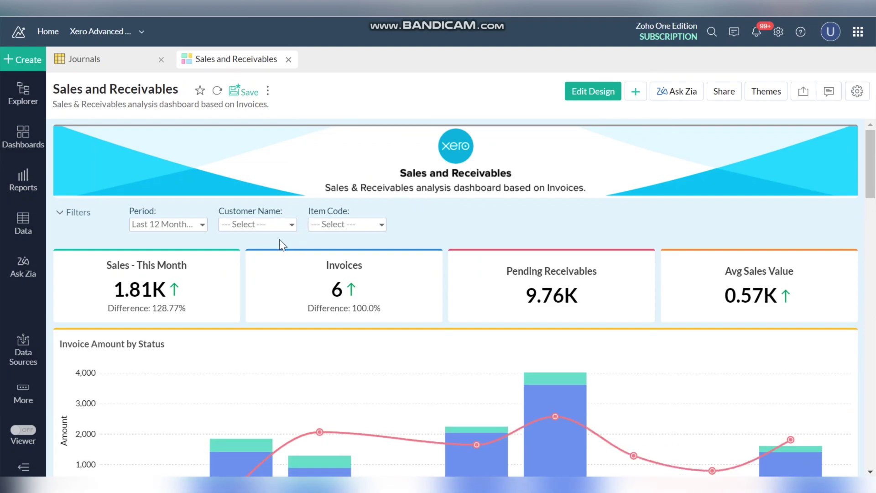
{"action": "left_click", "coordinate": [290, 226]}
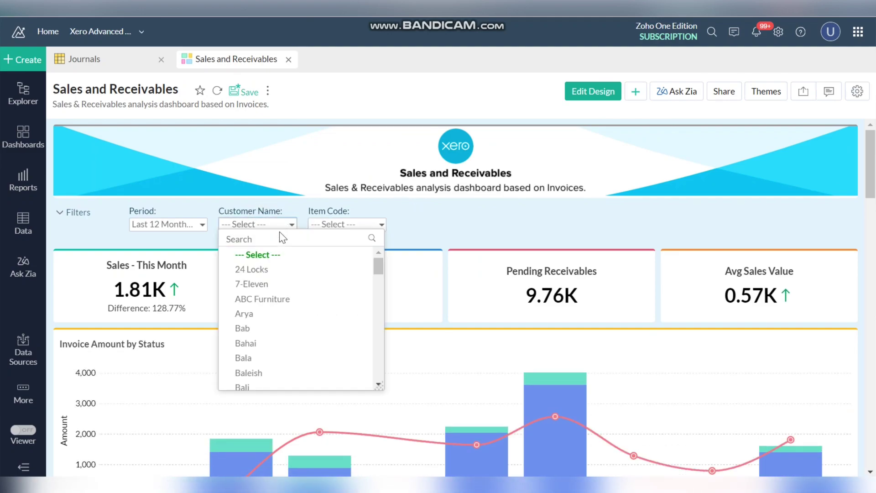
{"action": "type", "text": "Priya and Co"}
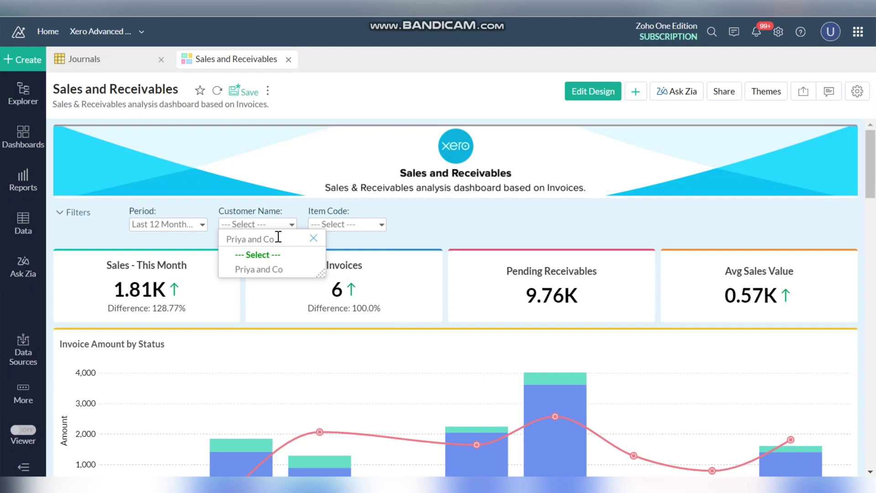
{"action": "left_click", "coordinate": [276, 270]}
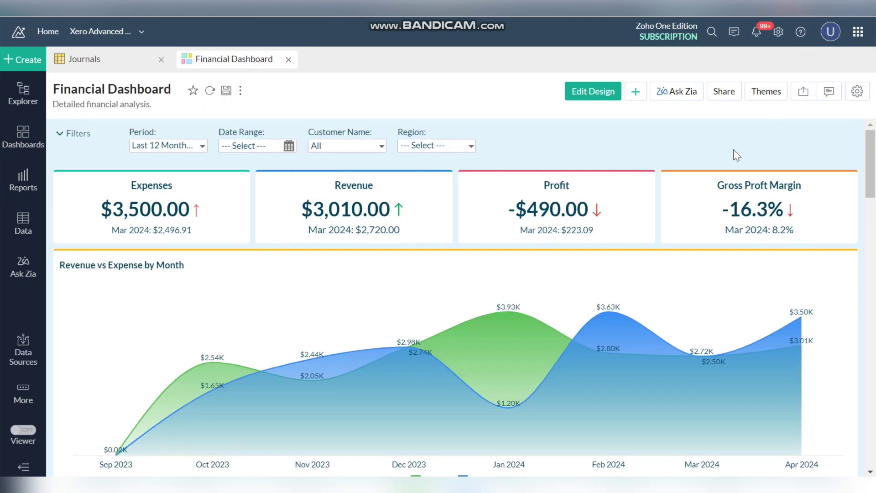
- Publish the Financial Dashboard as a link open to everyone in the organization
{"action": "left_click", "coordinate": [720, 97]}
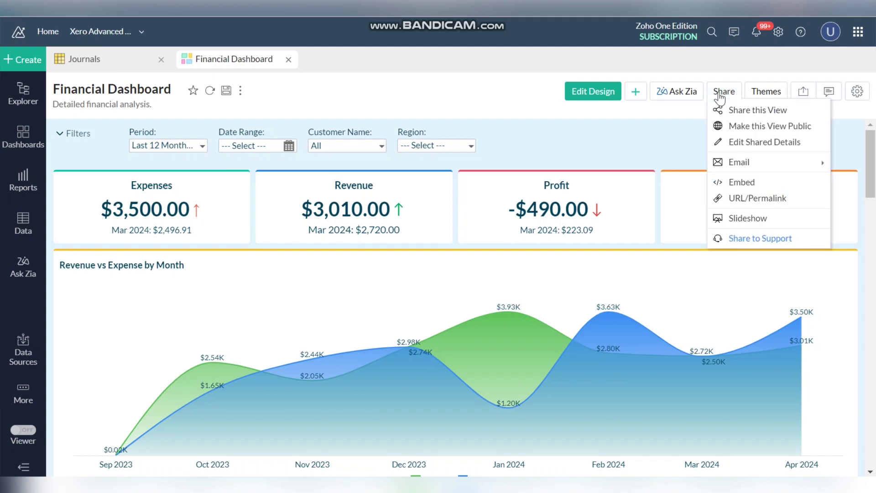
{"action": "left_click", "coordinate": [762, 127]}
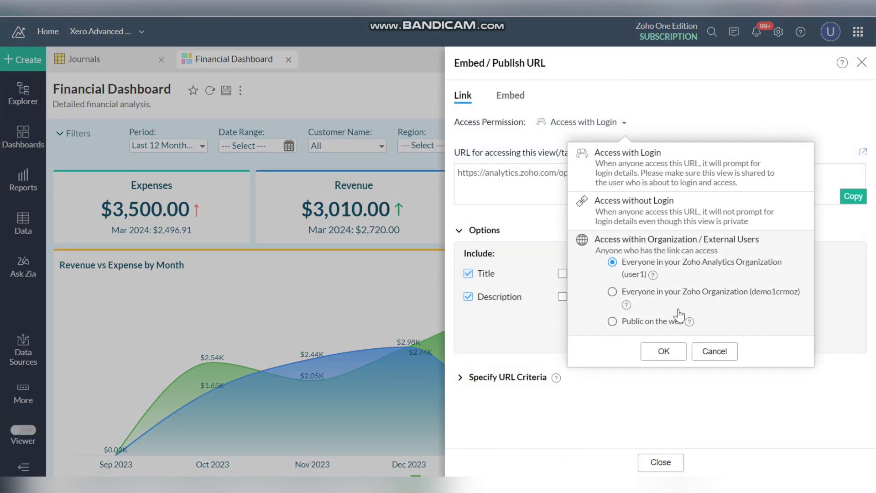
{"action": "left_click", "coordinate": [662, 352]}
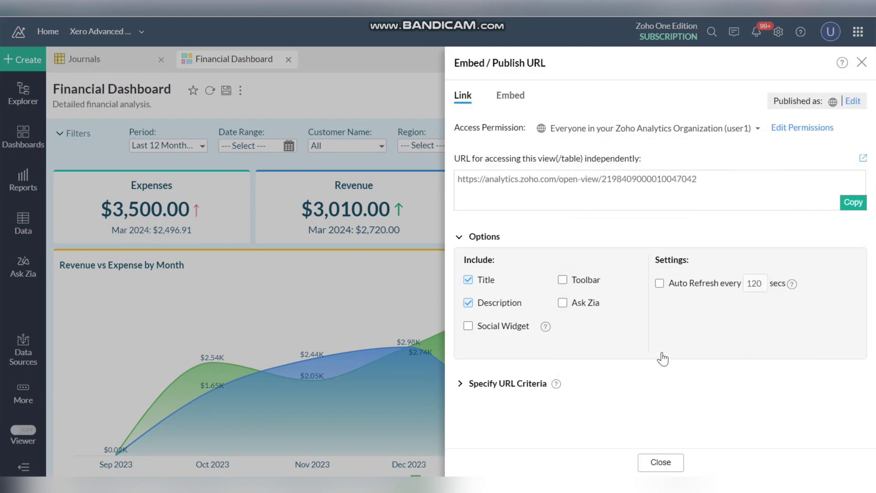
- Expand Specify URL Criteria and search the column list for 'reg'
{"action": "left_click", "coordinate": [521, 389]}
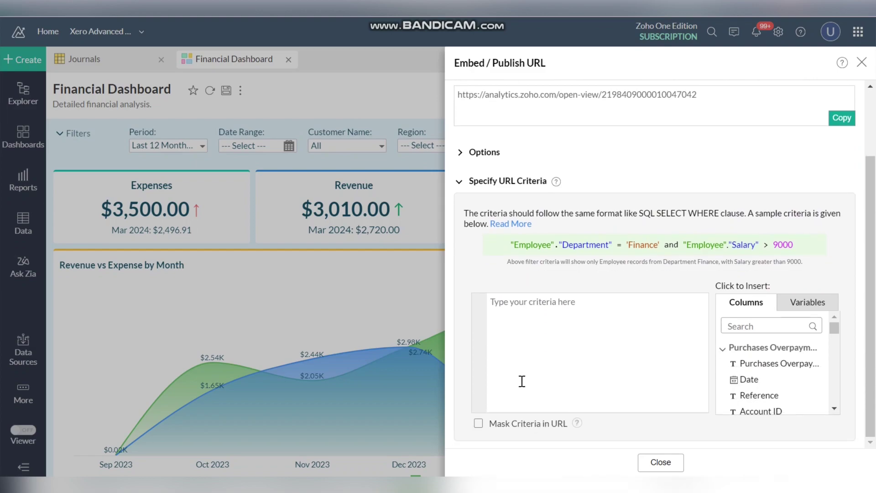
{"action": "left_click", "coordinate": [539, 325]}
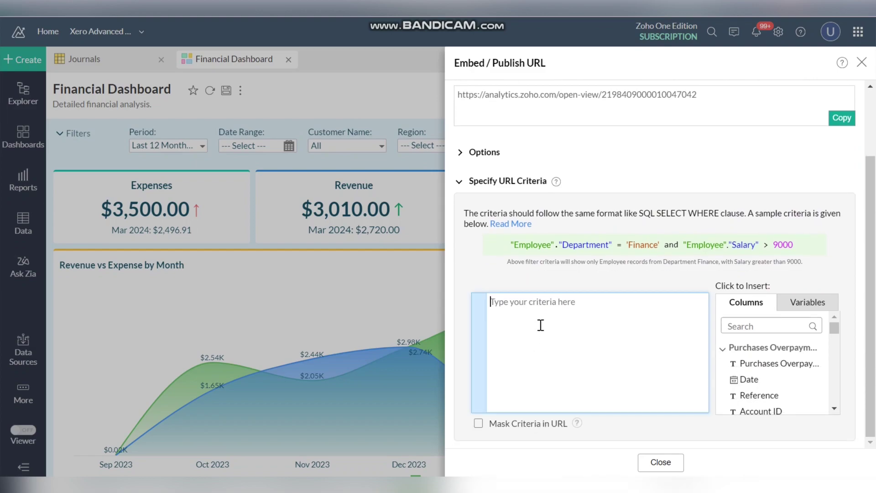
{"action": "left_click", "coordinate": [764, 327]}
{"action": "type", "text": "region"}
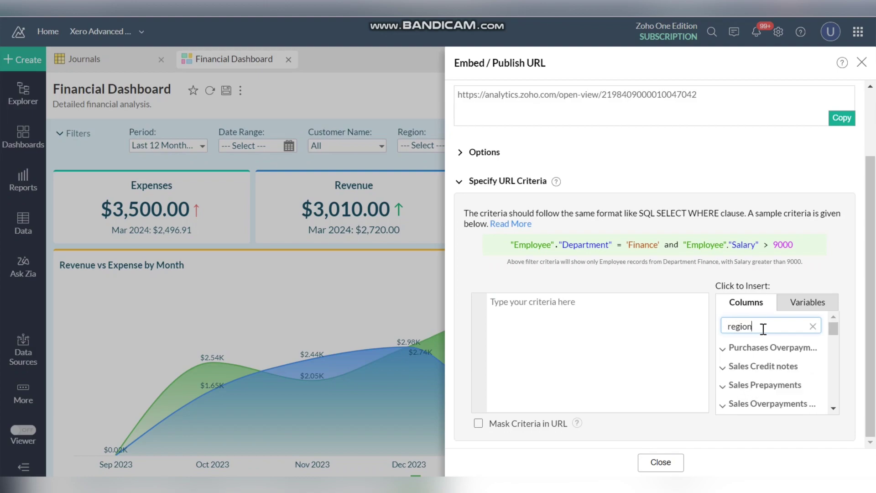
{"action": "scroll", "coordinate": [771, 379], "scroll_direction": "down", "scroll_amount": 5}
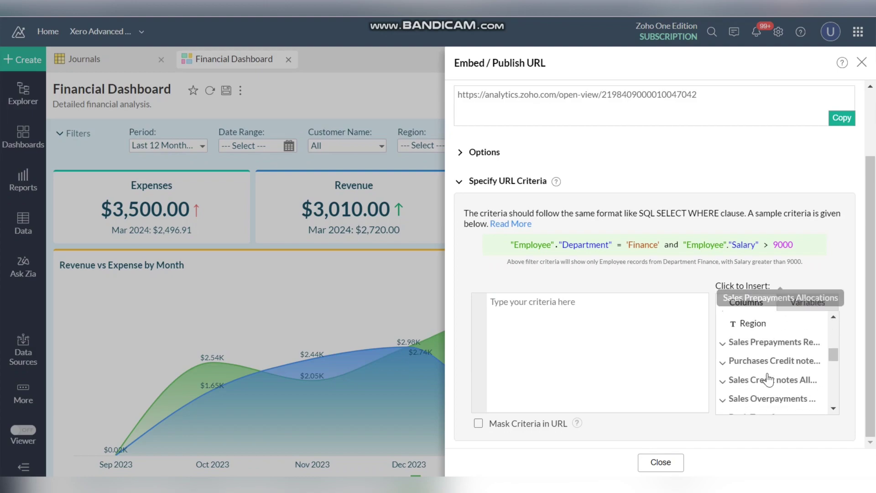
{"action": "scroll", "coordinate": [769, 380], "scroll_direction": "down", "scroll_amount": 4}
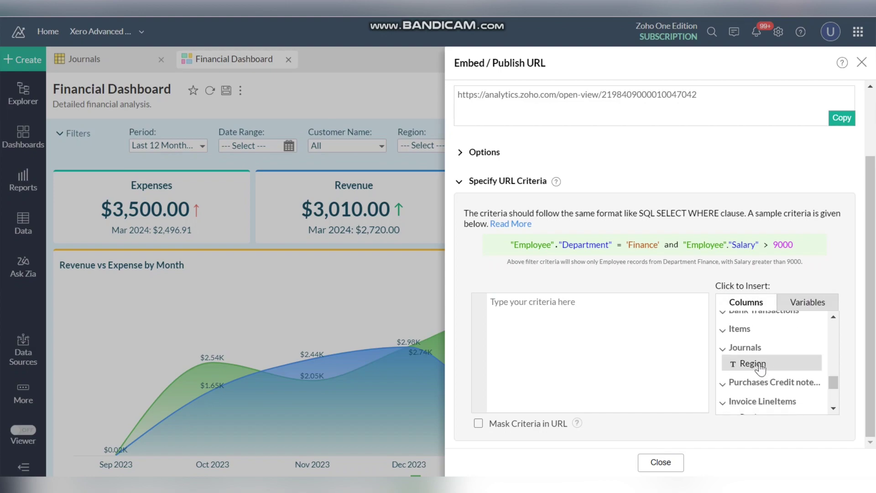
- Set the URL criteria to Journals Region ='WEST' and copy the published URL
{"action": "left_click", "coordinate": [757, 365]}
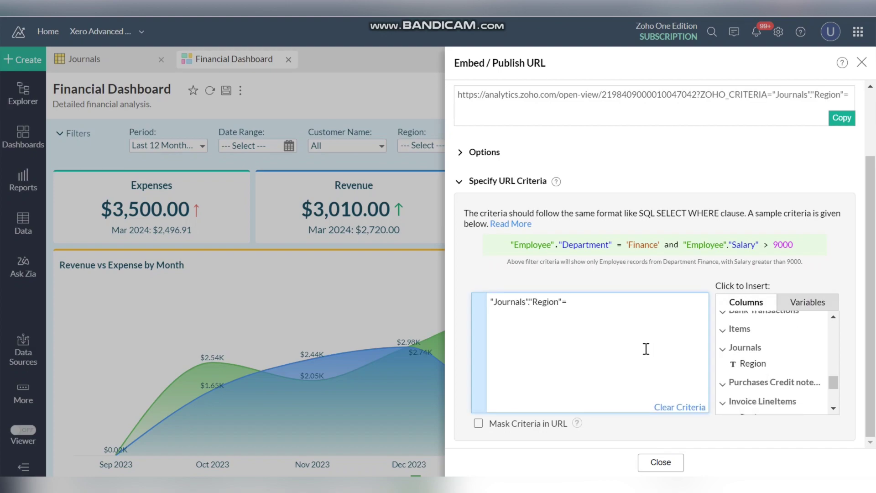
{"action": "type", "text": "='WEST"}
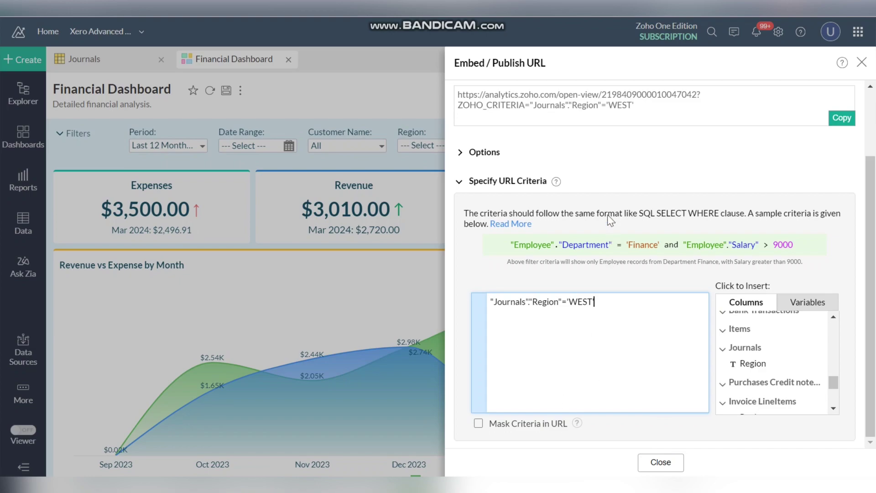
{"action": "scroll", "coordinate": [614, 190], "scroll_direction": "up", "scroll_amount": 1}
{"action": "left_click", "coordinate": [641, 124]}
{"action": "left_click", "coordinate": [654, 122]}
{"action": "key", "text": "ctrl+c"}
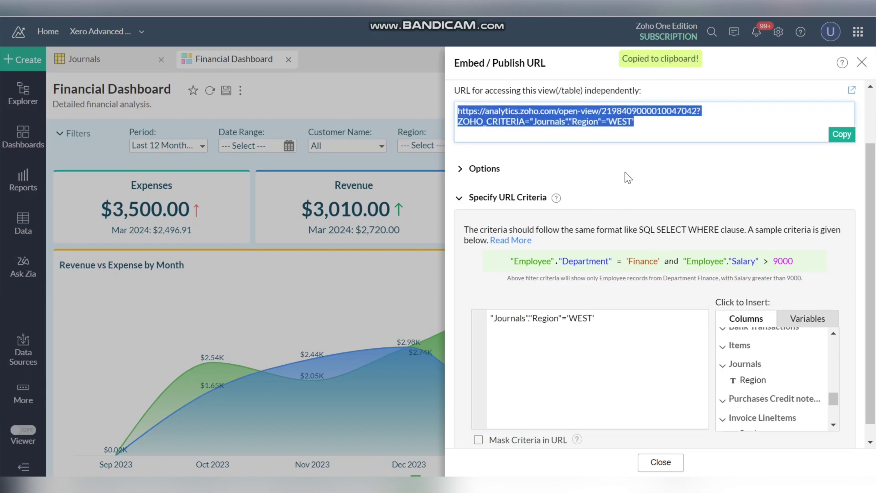
- Mask the criteria in the URL, copy it, and open it in a new tab to check regions
{"action": "scroll", "coordinate": [542, 312], "scroll_direction": "down", "scroll_amount": 1}
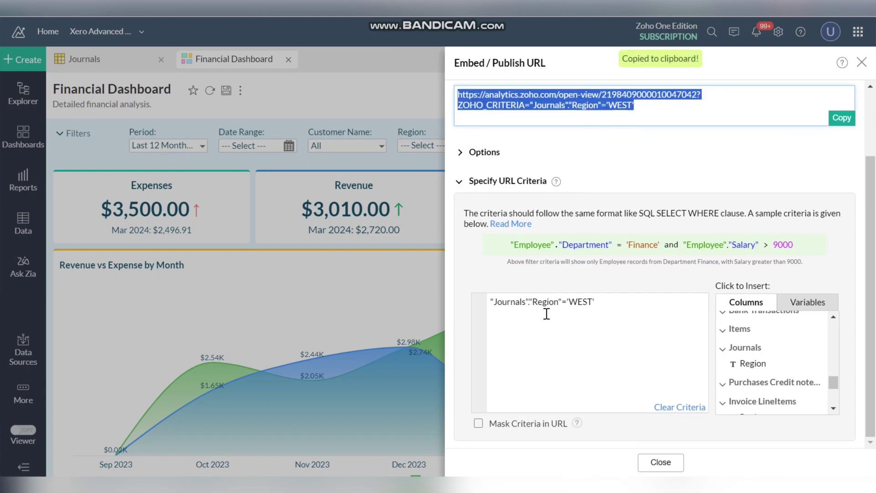
{"action": "left_click", "coordinate": [478, 424]}
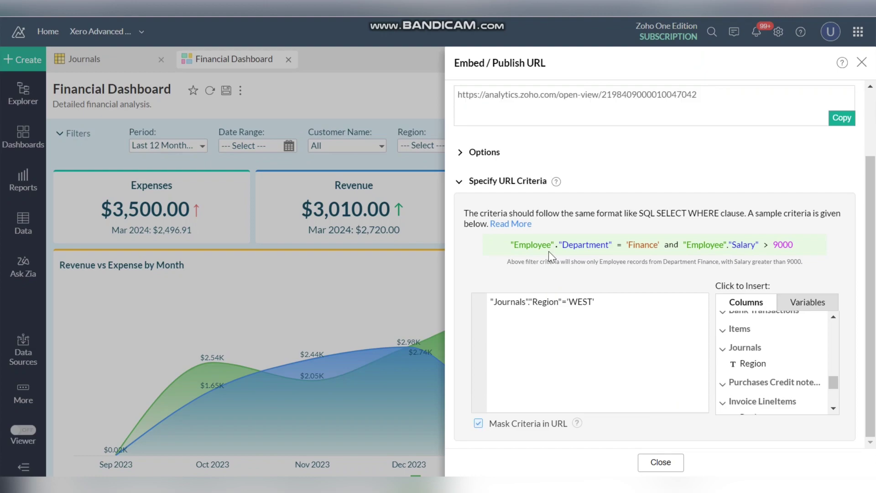
{"action": "left_click", "coordinate": [841, 119]}
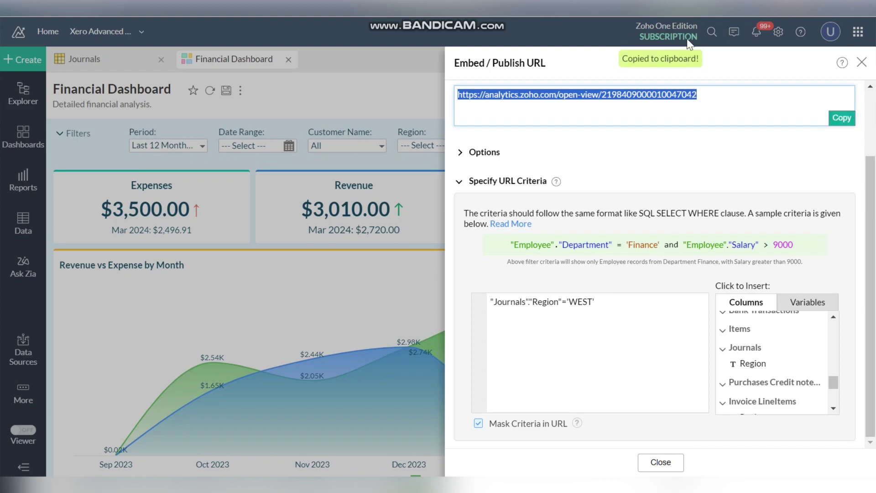
{"action": "key", "text": "ctrl+t"}
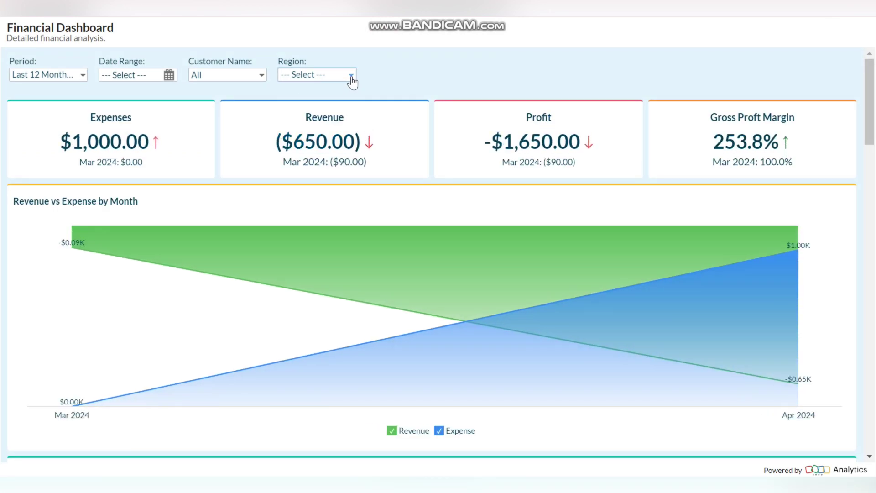
{"action": "left_click", "coordinate": [351, 77]}
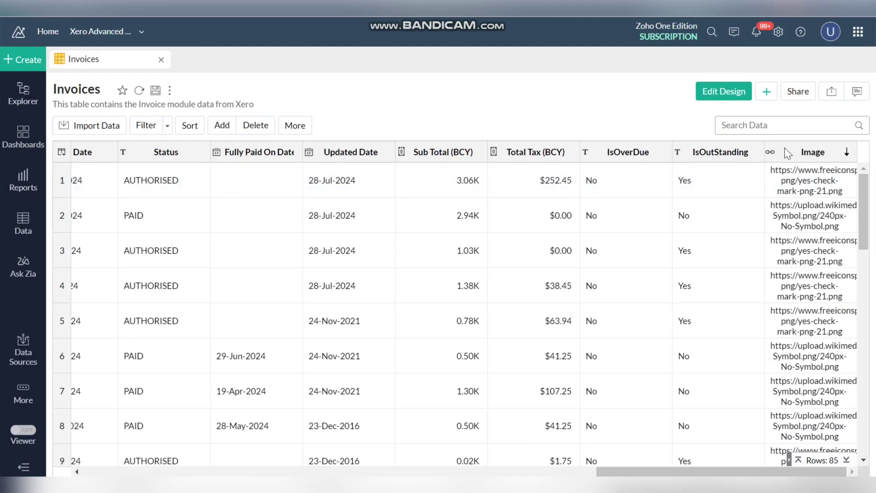
- Format the Invoices Image column to display as 64px x 64px images
{"action": "right_click", "coordinate": [772, 188]}
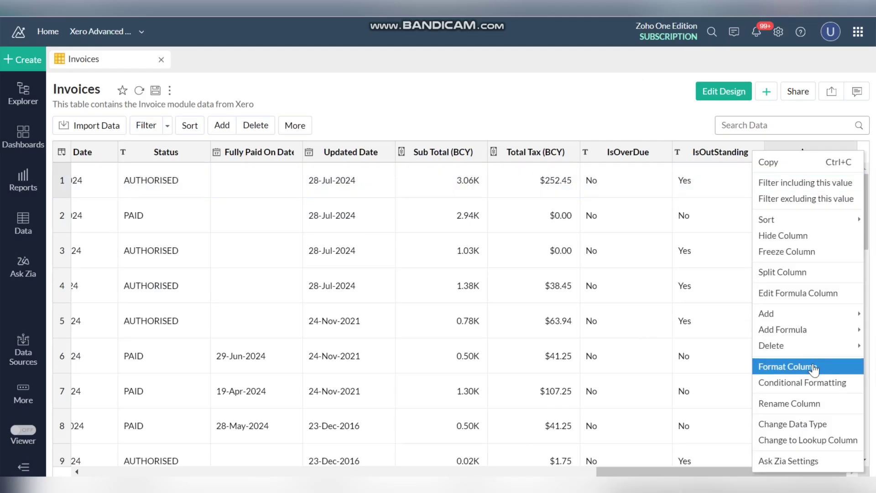
{"action": "left_click", "coordinate": [835, 367]}
{"action": "left_click", "coordinate": [645, 224]}
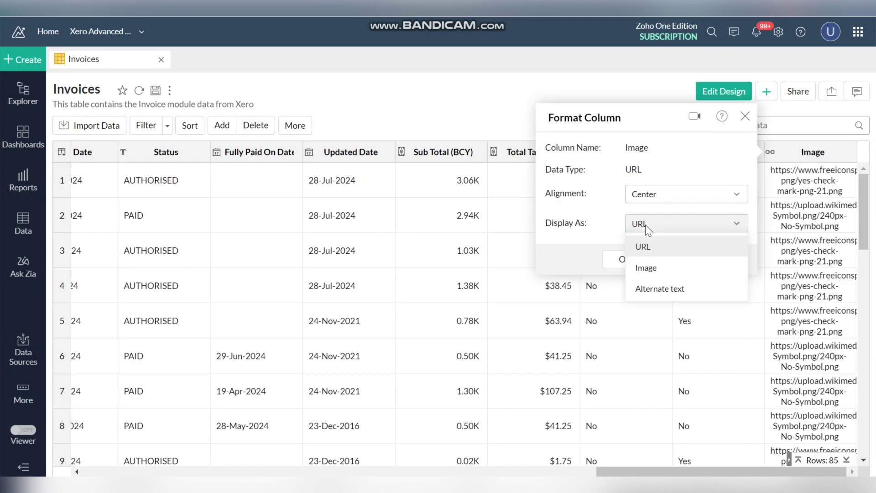
{"action": "left_click", "coordinate": [656, 267]}
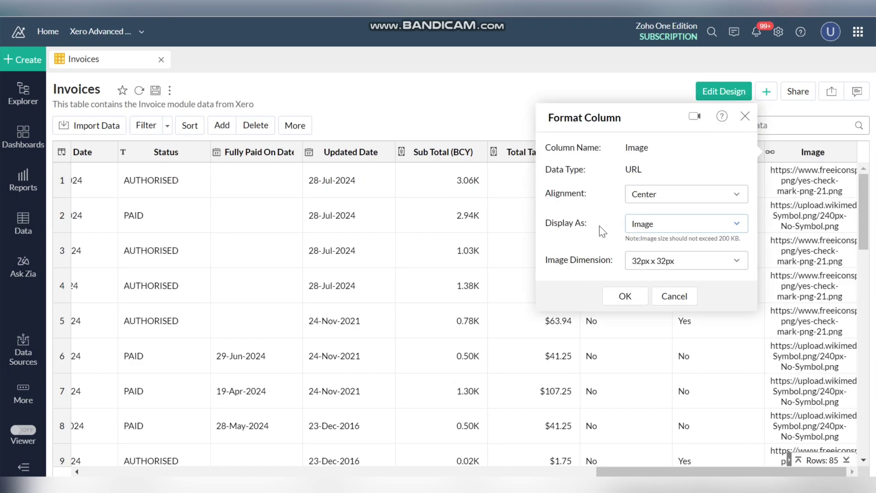
{"action": "left_click", "coordinate": [691, 268]}
{"action": "left_click", "coordinate": [683, 319]}
{"action": "left_click", "coordinate": [627, 297]}
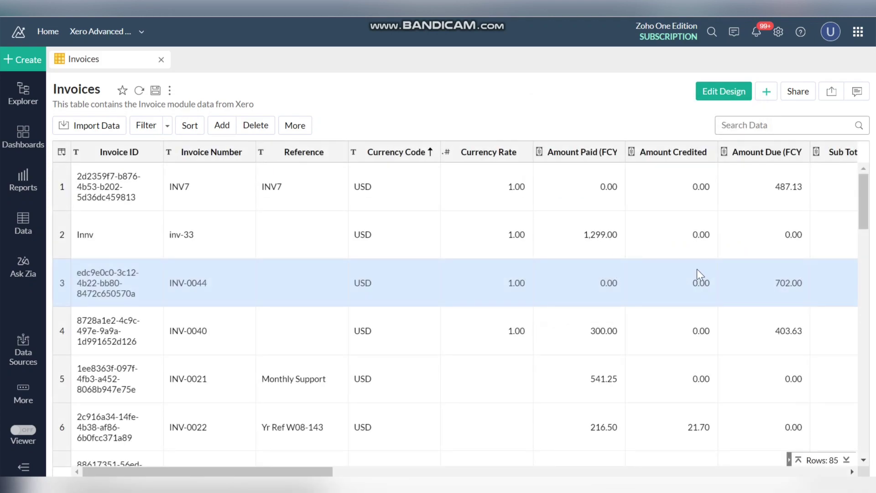
{"action": "scroll", "coordinate": [696, 269], "scroll_direction": "down", "scroll_amount": 4}
{"action": "scroll", "coordinate": [697, 269], "scroll_direction": "up", "scroll_amount": 4}
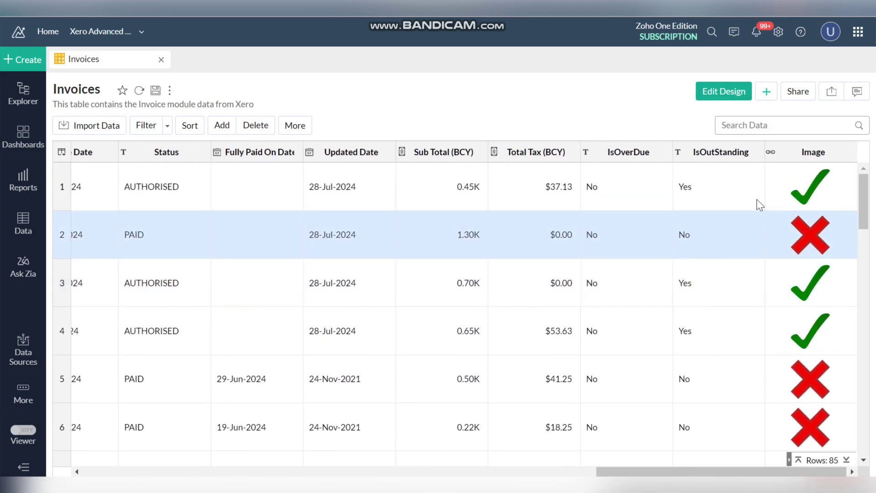
- Create a pivot view on Invoices with Invoice Number and Image in Rows
{"action": "left_click", "coordinate": [14, 61]}
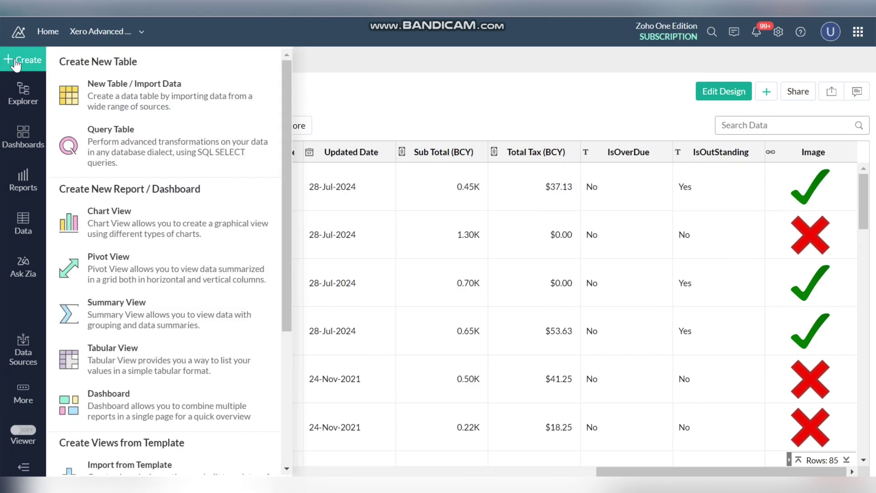
{"action": "left_click", "coordinate": [127, 277]}
{"action": "left_click", "coordinate": [411, 296]}
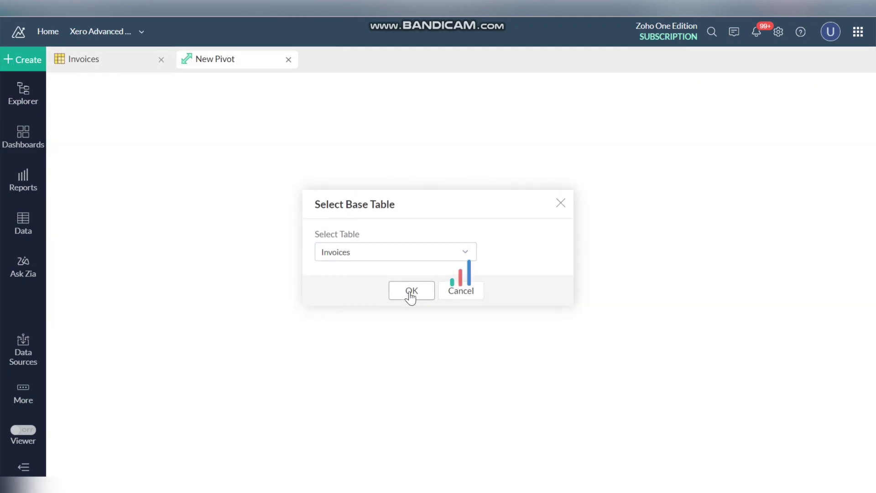
{"action": "left_click_drag", "start_coordinate": [110, 187], "coordinate": [445, 192]}
{"action": "scroll", "coordinate": [111, 310], "scroll_direction": "down", "scroll_amount": 10}
{"action": "left_click_drag", "start_coordinate": [91, 331], "coordinate": [446, 233]}
{"action": "scroll", "coordinate": [392, 354], "scroll_direction": "down", "scroll_amount": 15}
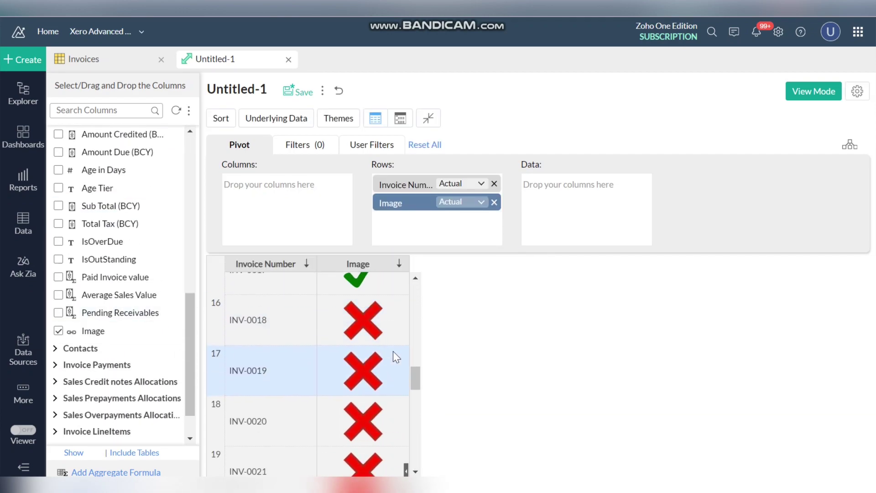
{"action": "scroll", "coordinate": [393, 354], "scroll_direction": "up", "scroll_amount": 3}
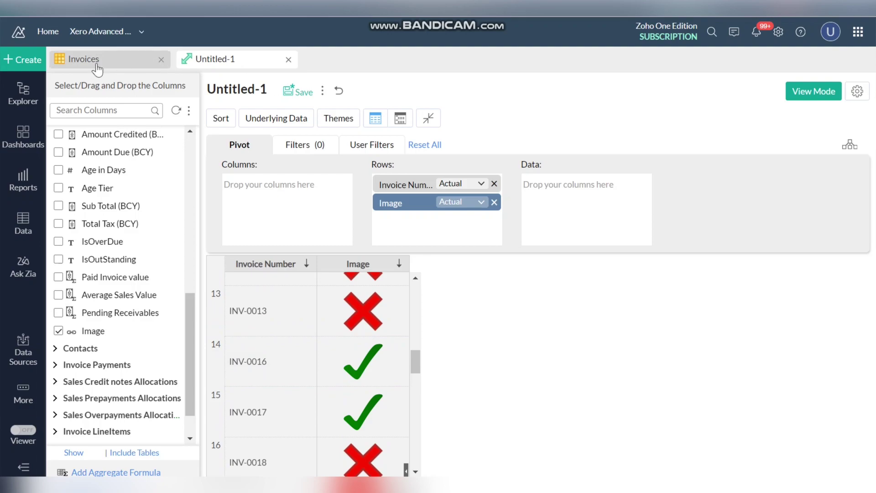
- Build a bar chart of Sub Total (BCY) by Image and view the check-mark bar's invoice rows
{"action": "left_click", "coordinate": [83, 59]}
{"action": "left_click", "coordinate": [22, 59]}
{"action": "left_click", "coordinate": [313, 212]}
{"action": "left_click", "coordinate": [398, 282]}
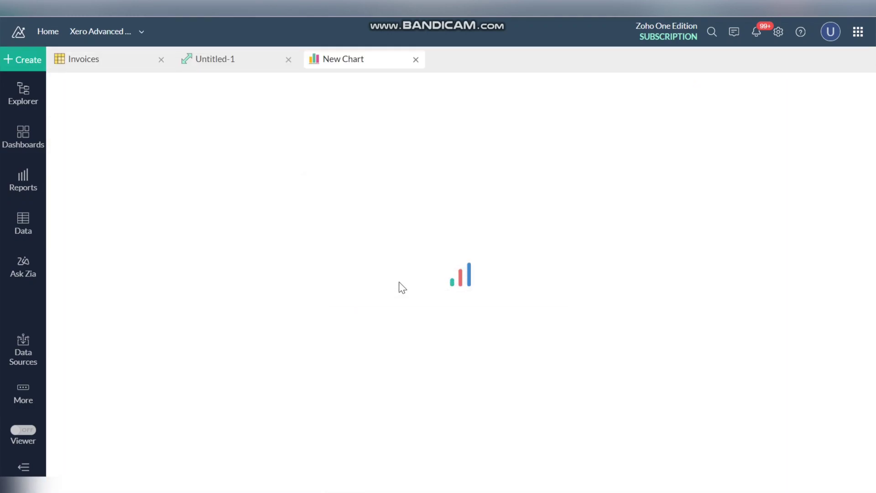
{"action": "scroll", "coordinate": [105, 207], "scroll_direction": "down", "scroll_amount": 1}
{"action": "scroll", "coordinate": [106, 207], "scroll_direction": "down", "scroll_amount": 8}
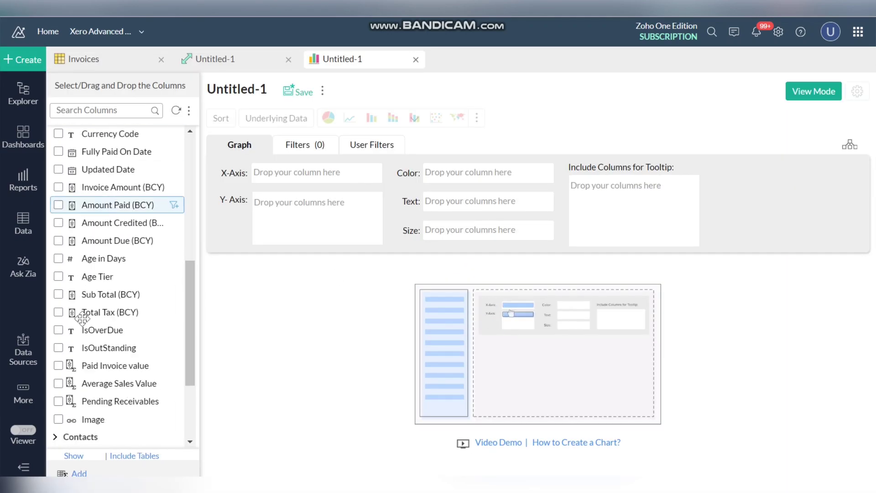
{"action": "left_click_drag", "start_coordinate": [94, 418], "coordinate": [315, 173]}
{"action": "scroll", "coordinate": [152, 223], "scroll_direction": "up", "scroll_amount": 3}
{"action": "scroll", "coordinate": [152, 223], "scroll_direction": "up", "scroll_amount": 3}
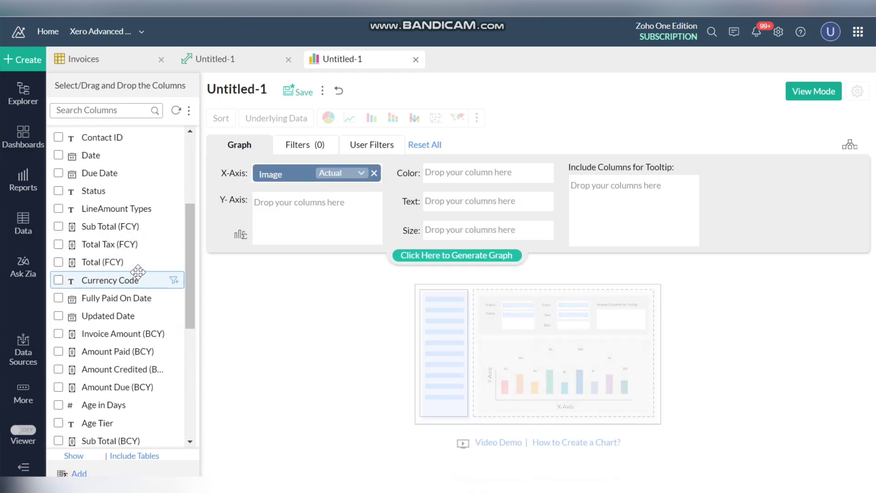
{"action": "scroll", "coordinate": [137, 274], "scroll_direction": "down", "scroll_amount": 1}
{"action": "left_click_drag", "start_coordinate": [109, 391], "coordinate": [283, 210]}
{"action": "left_click", "coordinate": [441, 263]}
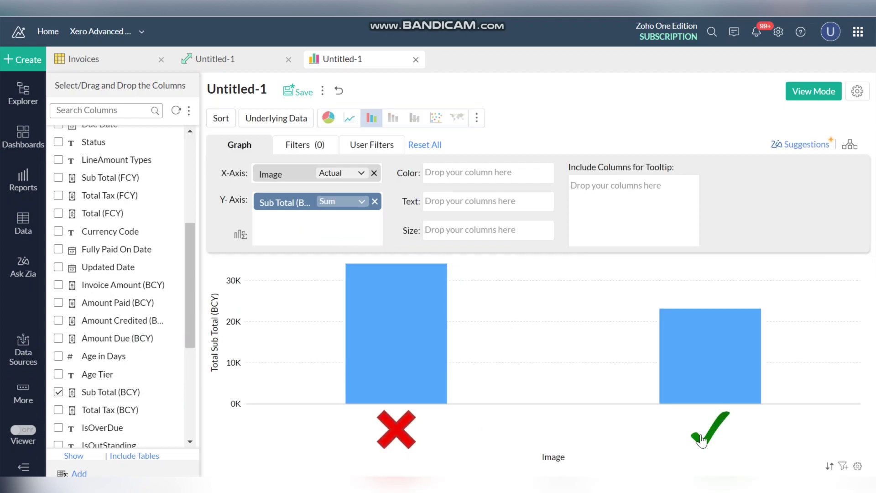
{"action": "left_click", "coordinate": [703, 439]}
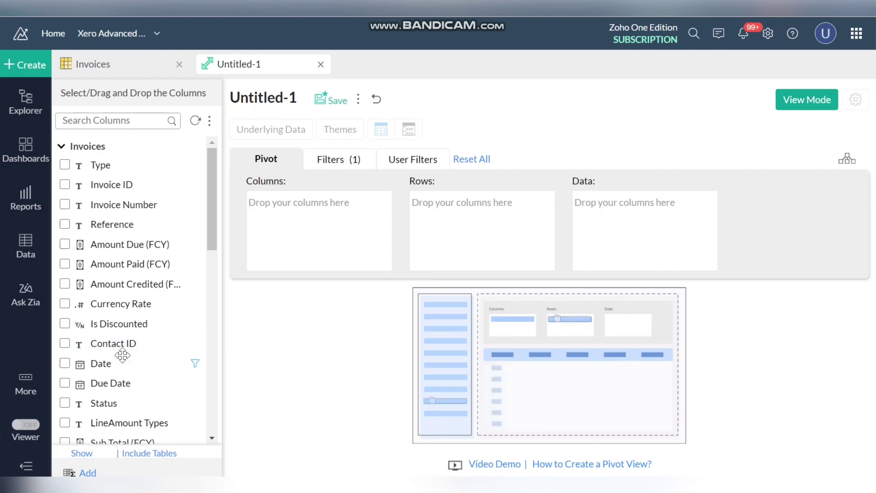
- Put Date grouped by Month & Year in Columns and Sub Total (BCY) in Data
{"action": "left_click_drag", "start_coordinate": [117, 361], "coordinate": [315, 210]}
{"action": "left_click", "coordinate": [349, 202]}
{"action": "left_click", "coordinate": [348, 297]}
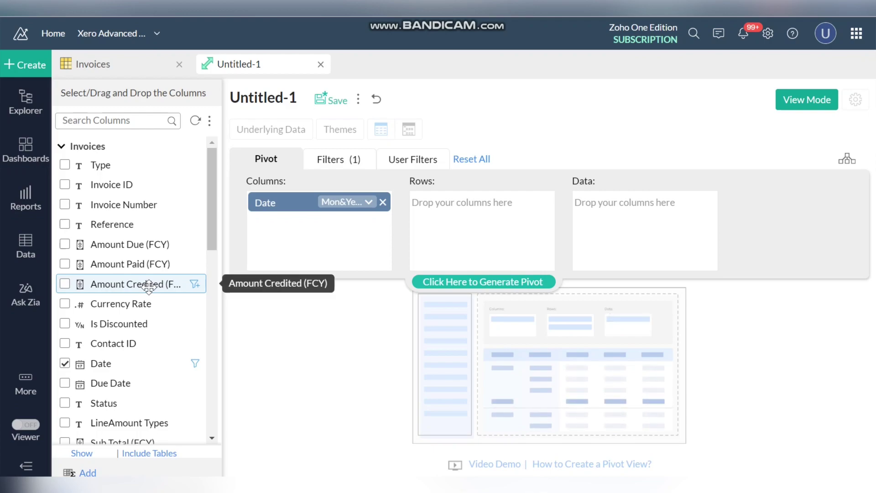
{"action": "scroll", "coordinate": [148, 287], "scroll_direction": "down", "scroll_amount": 6}
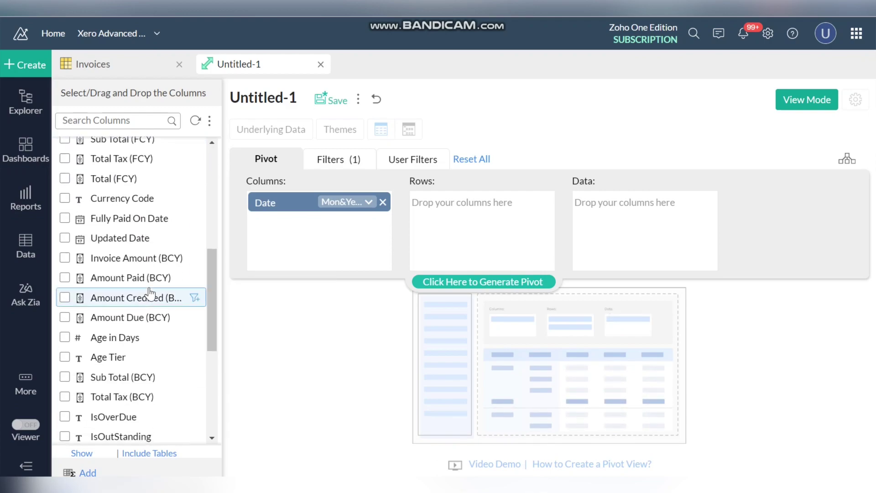
{"action": "scroll", "coordinate": [190, 296], "scroll_direction": "down", "scroll_amount": 2}
{"action": "left_click_drag", "start_coordinate": [192, 320], "coordinate": [673, 212]}
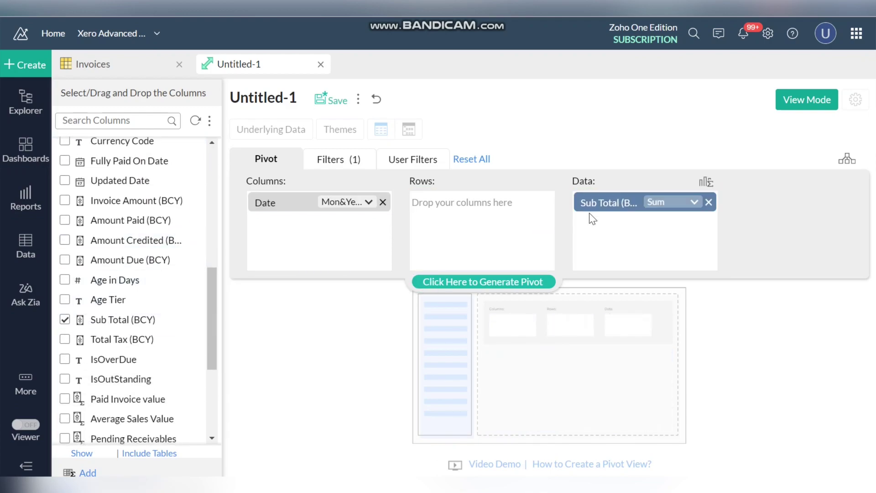
- Add the Accounts table's Name to Rows and generate the pivot
{"action": "scroll", "coordinate": [121, 313], "scroll_direction": "down", "scroll_amount": 4}
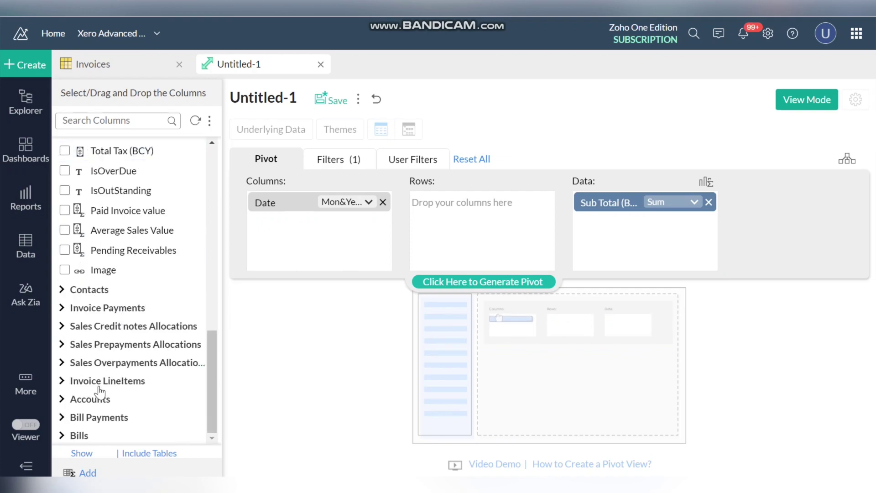
{"action": "left_click", "coordinate": [84, 400]}
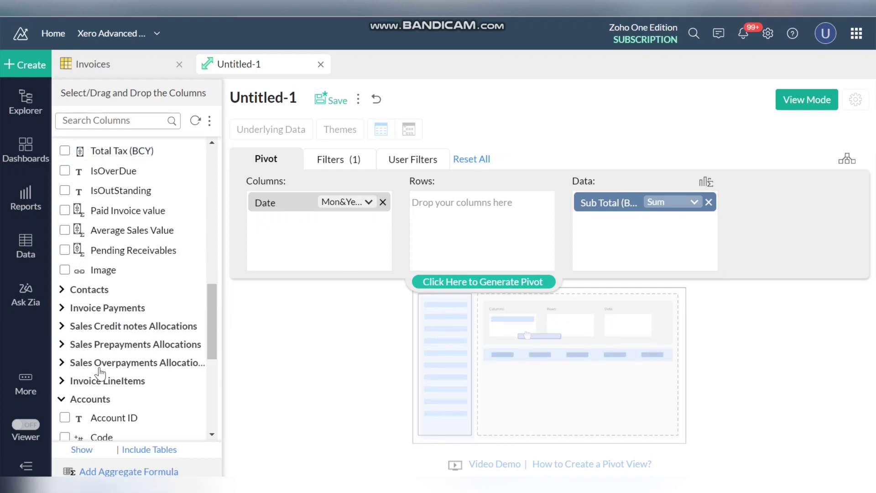
{"action": "scroll", "coordinate": [99, 366], "scroll_direction": "down", "scroll_amount": 3}
{"action": "left_click_drag", "start_coordinate": [99, 327], "coordinate": [454, 244]}
{"action": "left_click", "coordinate": [443, 280]}
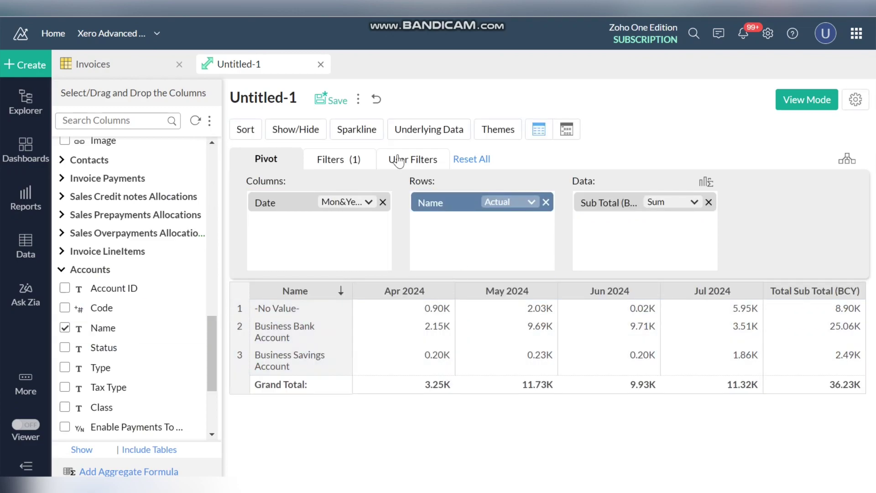
- Show only sparklines in the pivot's total cells, then reopen the Sparkline menu
{"action": "left_click", "coordinate": [357, 133]}
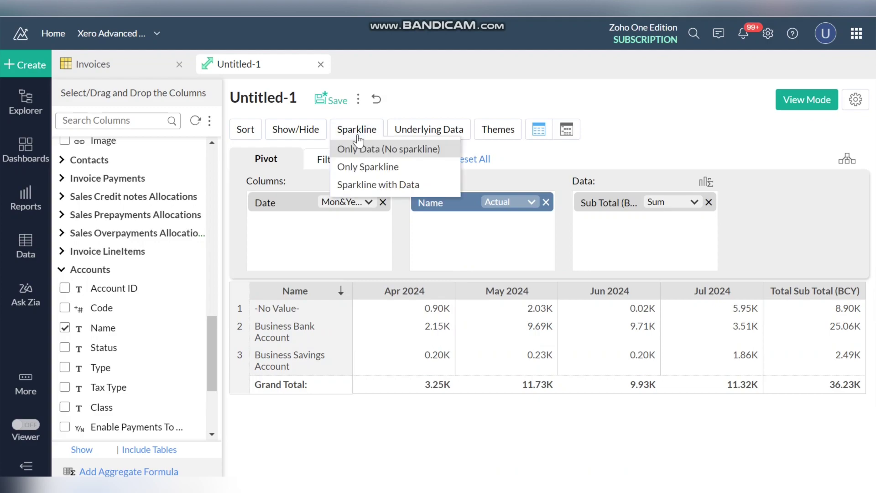
{"action": "left_click", "coordinate": [429, 168]}
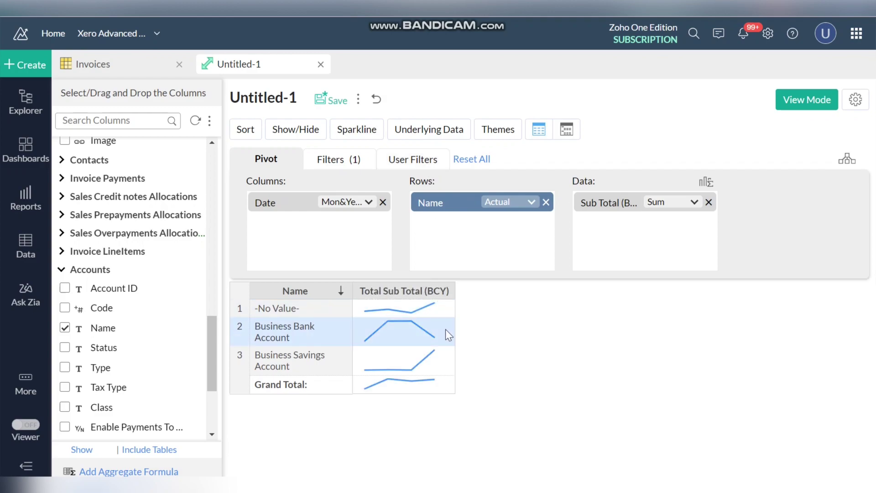
{"action": "left_click", "coordinate": [372, 132]}
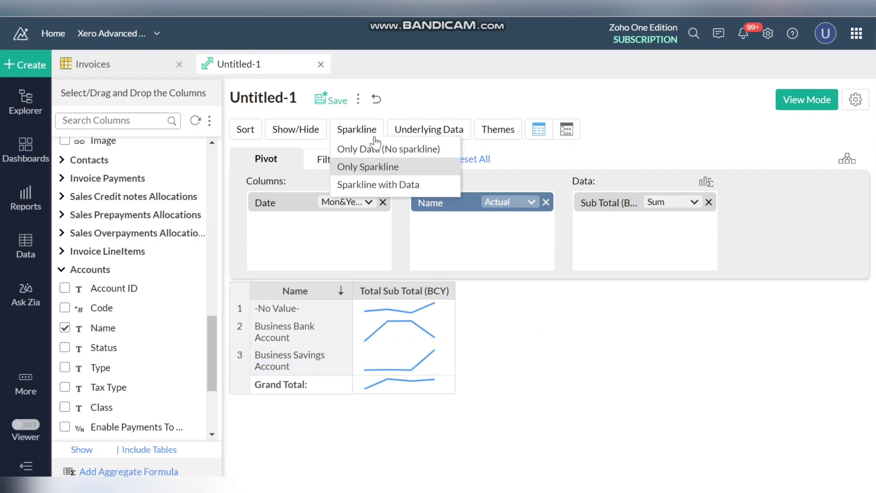
- Show sparklines with data and change the sparkline type to bars
{"action": "left_click", "coordinate": [386, 185]}
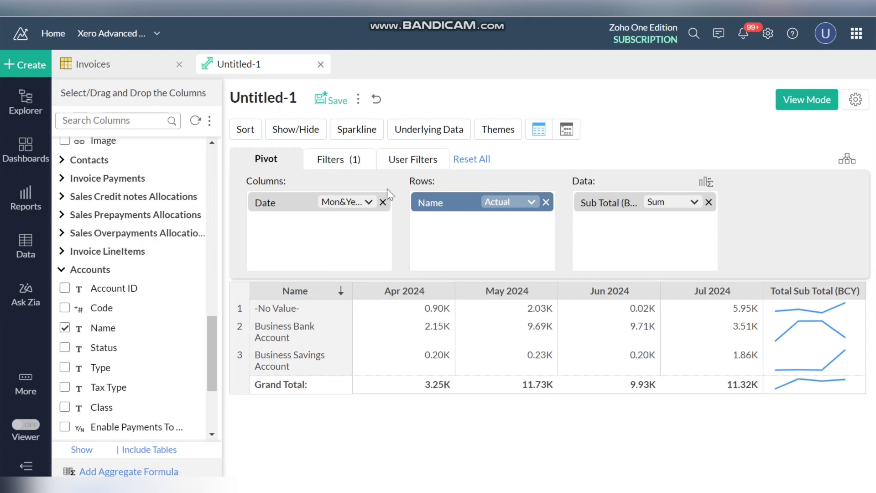
{"action": "left_click", "coordinate": [855, 99]}
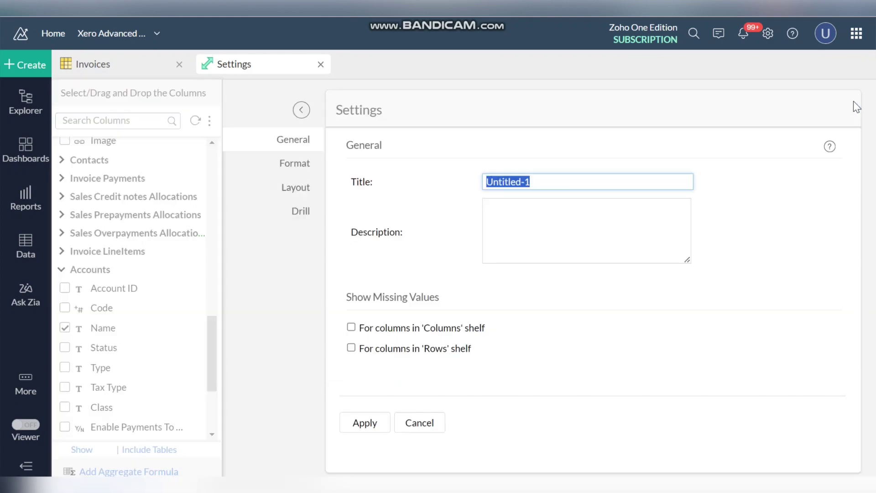
{"action": "left_click", "coordinate": [285, 167]}
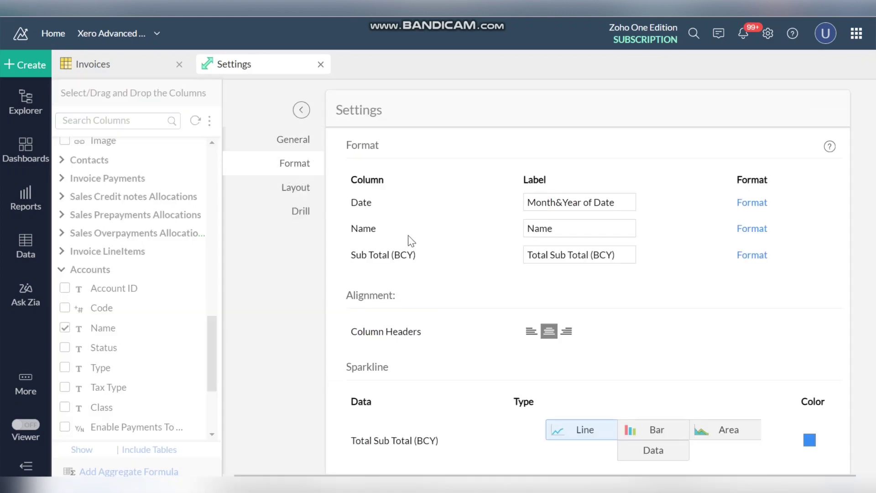
{"action": "scroll", "coordinate": [411, 241], "scroll_direction": "down", "scroll_amount": 2}
{"action": "scroll", "coordinate": [462, 270], "scroll_direction": "down", "scroll_amount": 1}
{"action": "left_click", "coordinate": [634, 352]}
{"action": "left_click", "coordinate": [365, 451]}
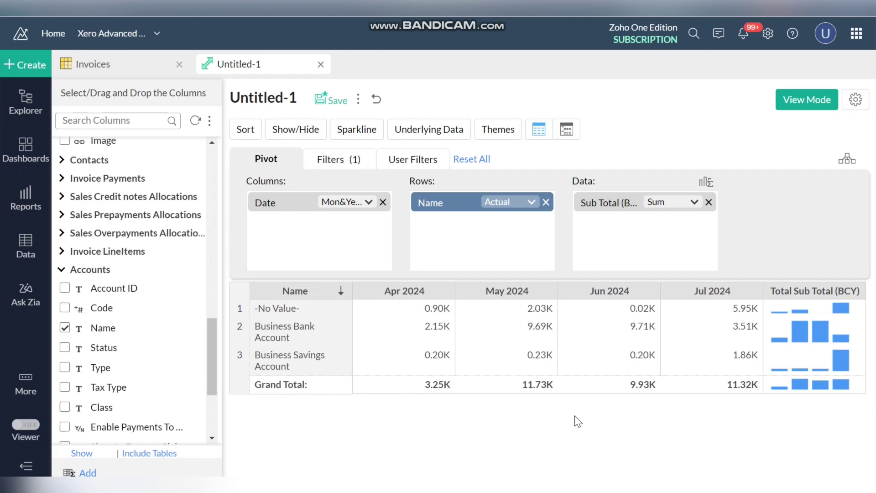
- Change the sparkline type to area in the Format settings
{"action": "left_click", "coordinate": [856, 101]}
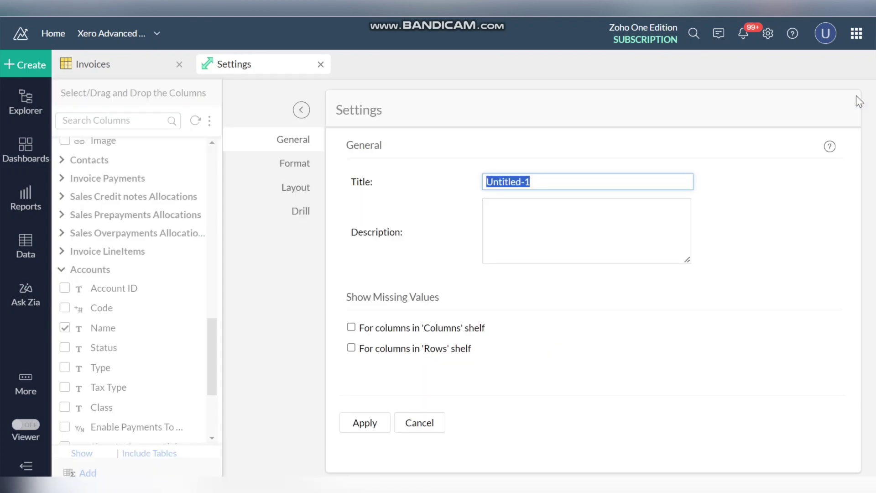
{"action": "left_click", "coordinate": [281, 189]}
{"action": "left_click", "coordinate": [294, 166]}
{"action": "scroll", "coordinate": [378, 237], "scroll_direction": "down", "scroll_amount": 3}
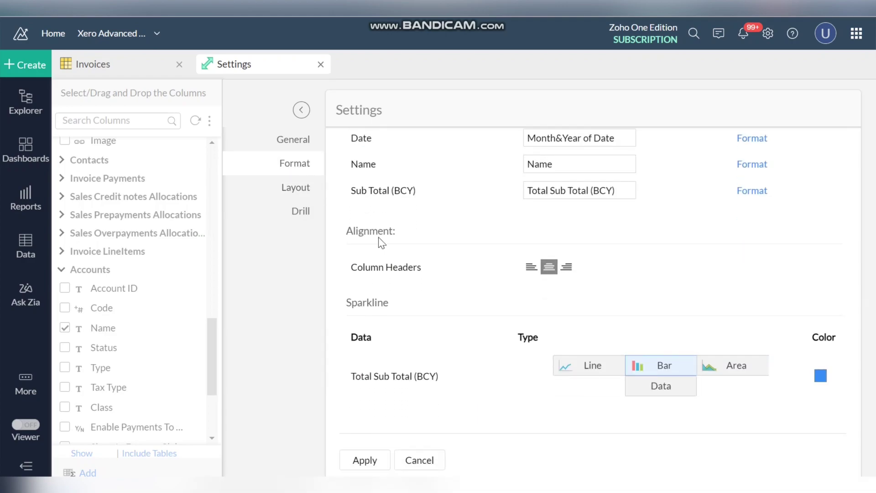
{"action": "left_click", "coordinate": [732, 366]}
{"action": "left_click", "coordinate": [367, 461]}
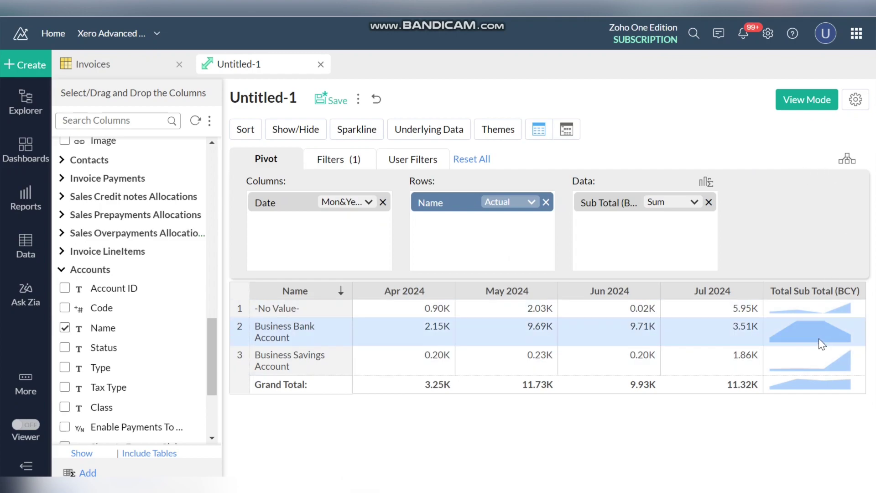
- Colour the area sparklines orange and apply the settings
{"action": "left_click", "coordinate": [855, 100]}
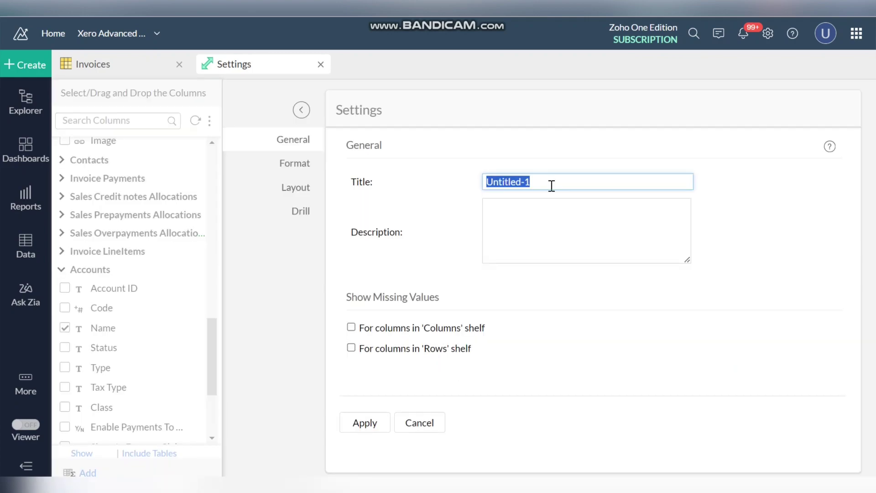
{"action": "left_click", "coordinate": [284, 170]}
{"action": "scroll", "coordinate": [475, 319], "scroll_direction": "down", "scroll_amount": 2}
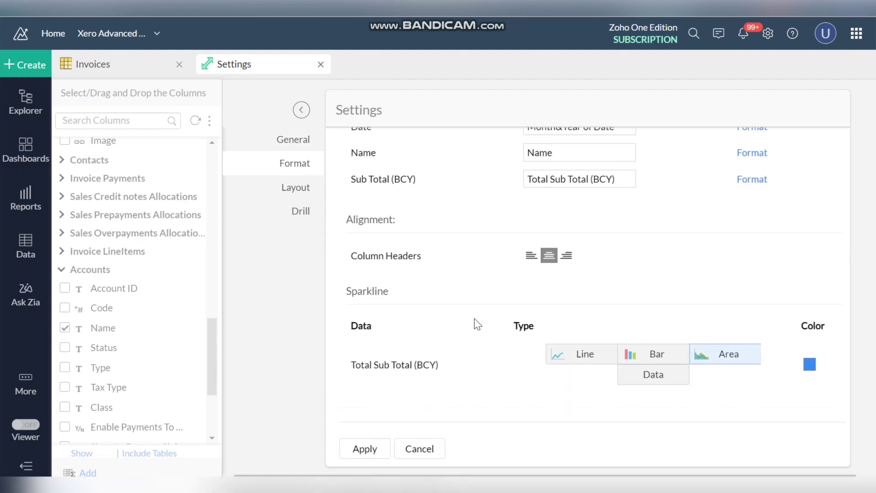
{"action": "left_click", "coordinate": [809, 365]}
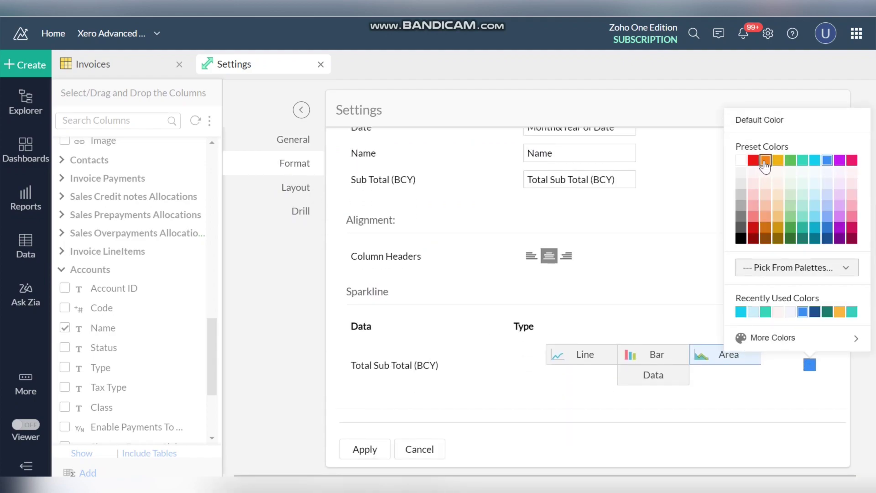
{"action": "left_click", "coordinate": [765, 160]}
{"action": "left_click", "coordinate": [364, 448]}
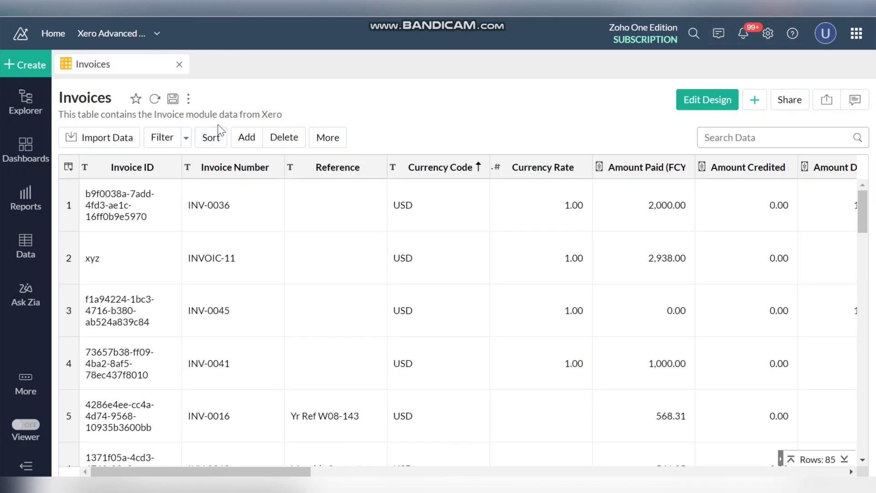
- Start a chart view on Invoices and put Region on Color
{"action": "left_click", "coordinate": [25, 65]}
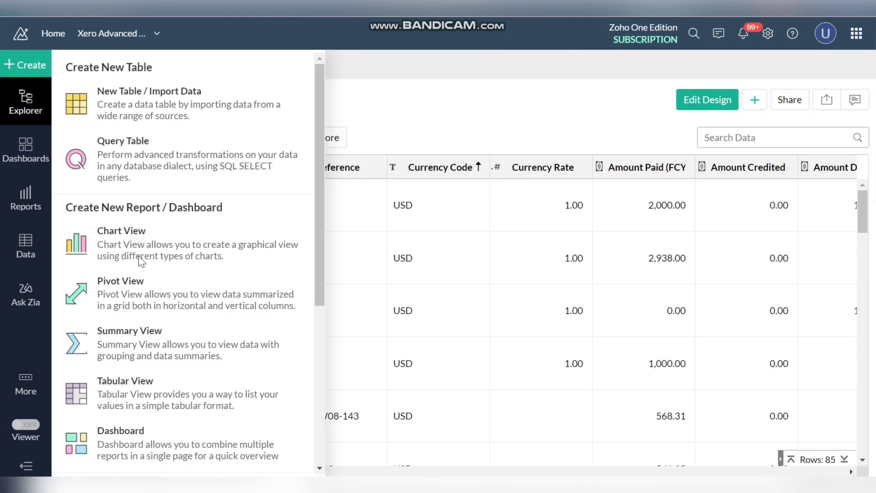
{"action": "left_click", "coordinate": [151, 229]}
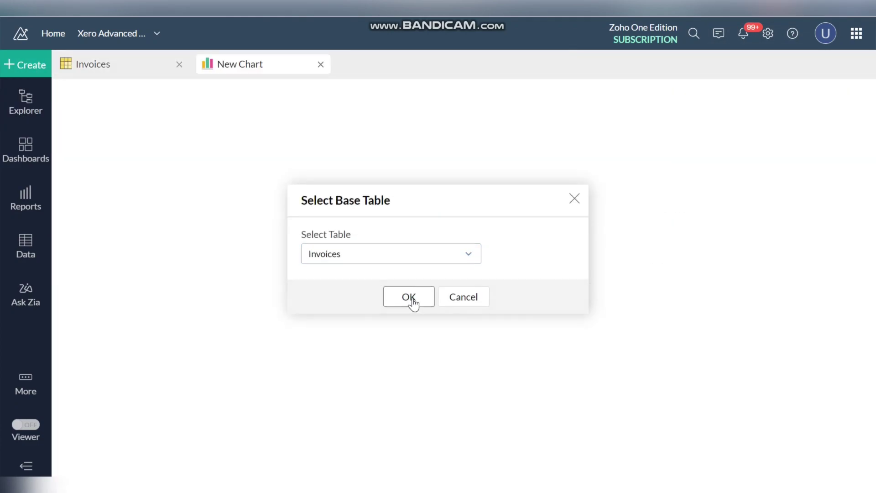
{"action": "left_click", "coordinate": [411, 298]}
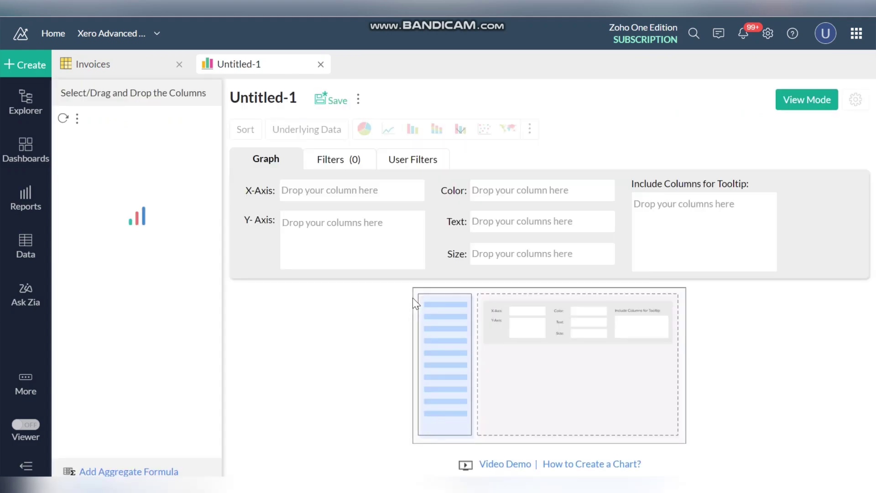
{"action": "left_click", "coordinate": [91, 118]}
{"action": "type", "text": "reg"}
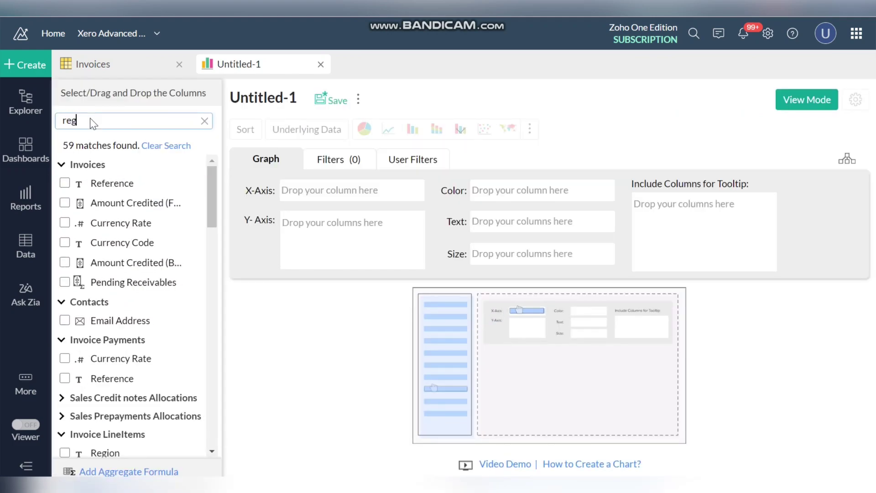
{"action": "left_click_drag", "start_coordinate": [97, 177], "coordinate": [513, 189]}
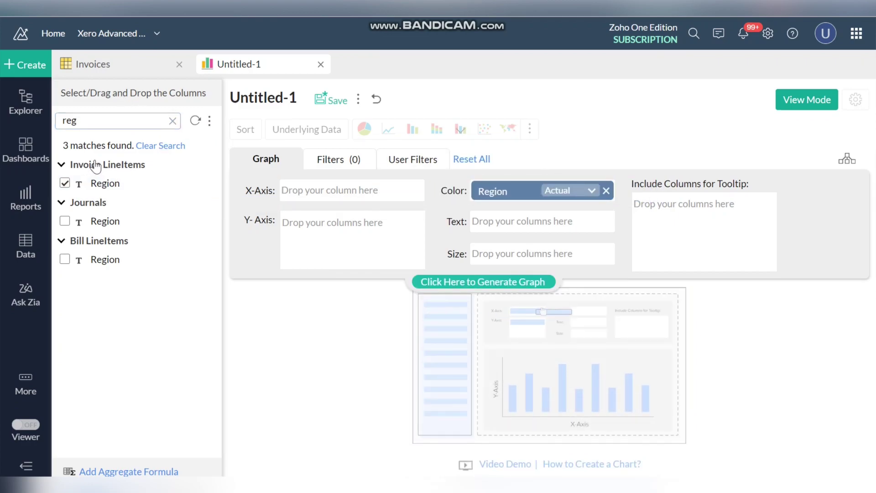
- Put Item Code on the X-axis and summed Sub Total (BCY) on the Y-axis, then generate
{"action": "left_click", "coordinate": [197, 120]}
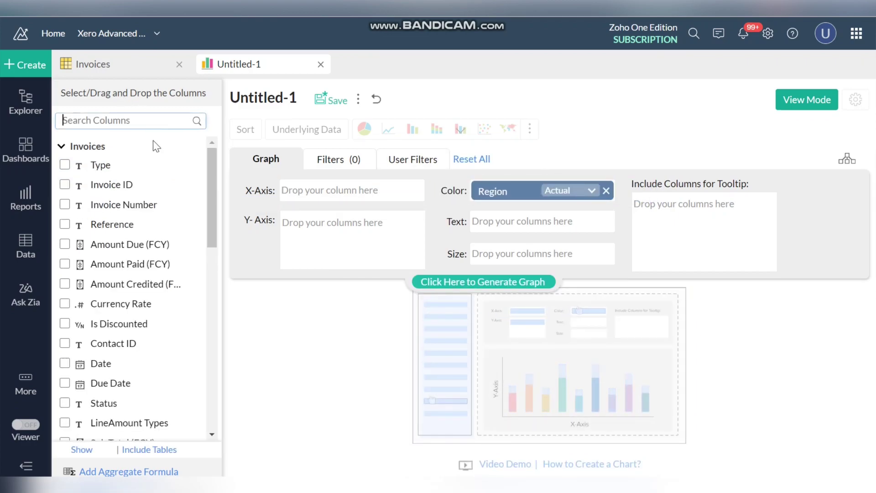
{"action": "left_click", "coordinate": [63, 147]}
{"action": "left_click", "coordinate": [91, 258]}
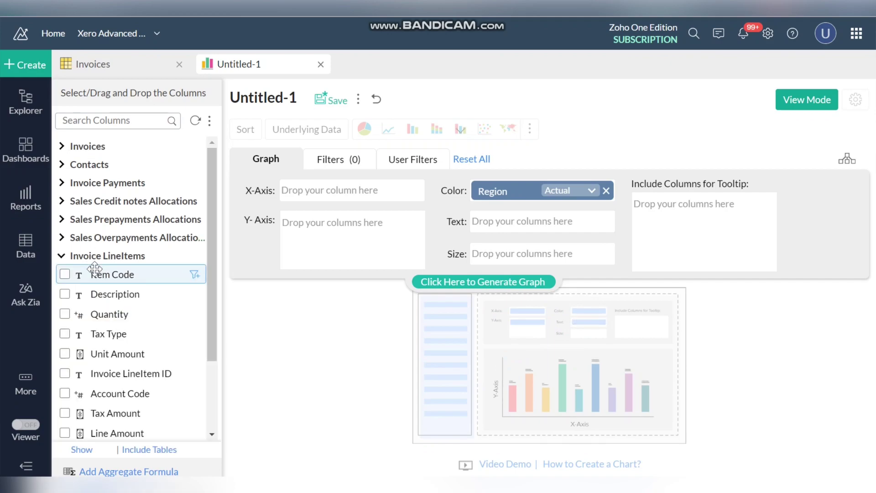
{"action": "left_click_drag", "start_coordinate": [94, 271], "coordinate": [294, 194]}
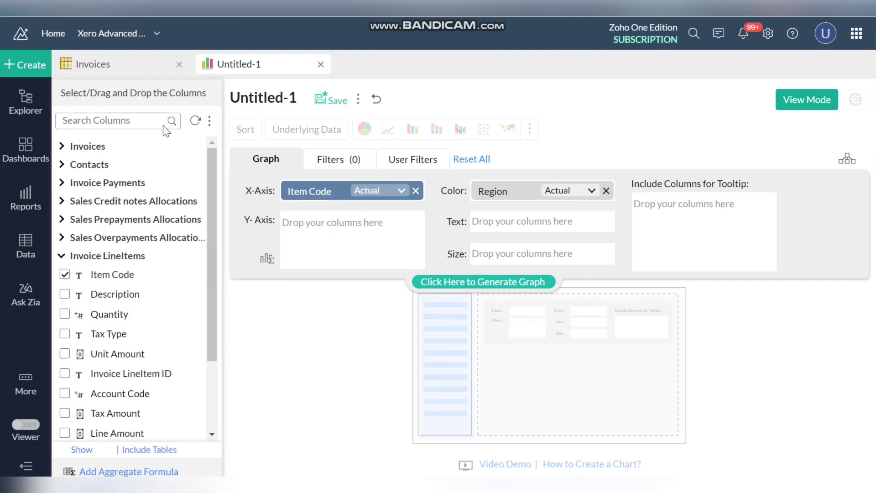
{"action": "left_click", "coordinate": [99, 147]}
{"action": "scroll", "coordinate": [128, 278], "scroll_direction": "down", "scroll_amount": 10}
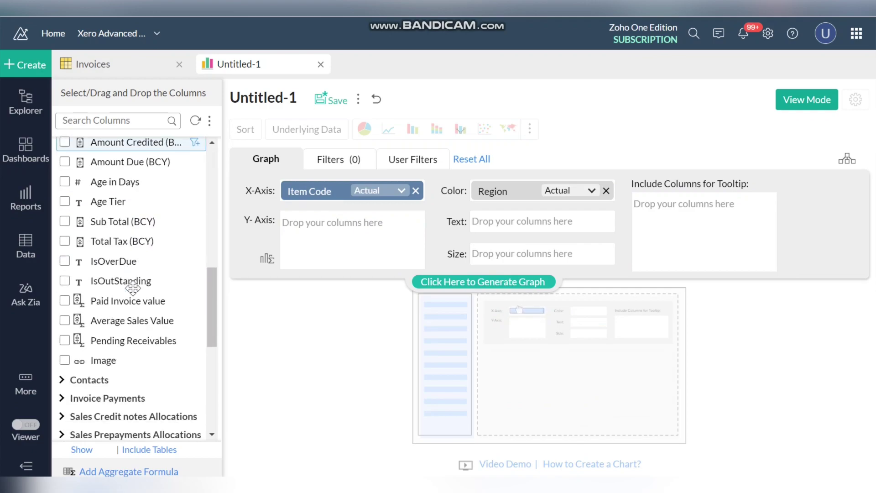
{"action": "left_click_drag", "start_coordinate": [122, 217], "coordinate": [350, 244]}
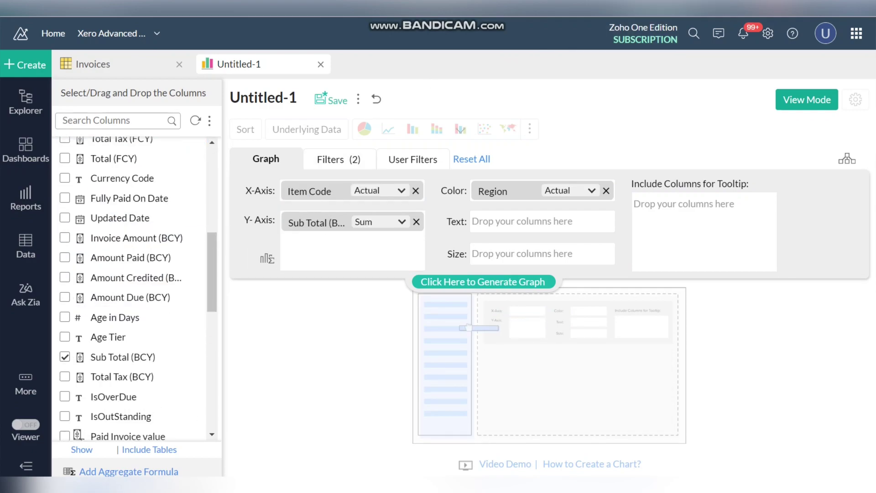
{"action": "left_click", "coordinate": [445, 283]}
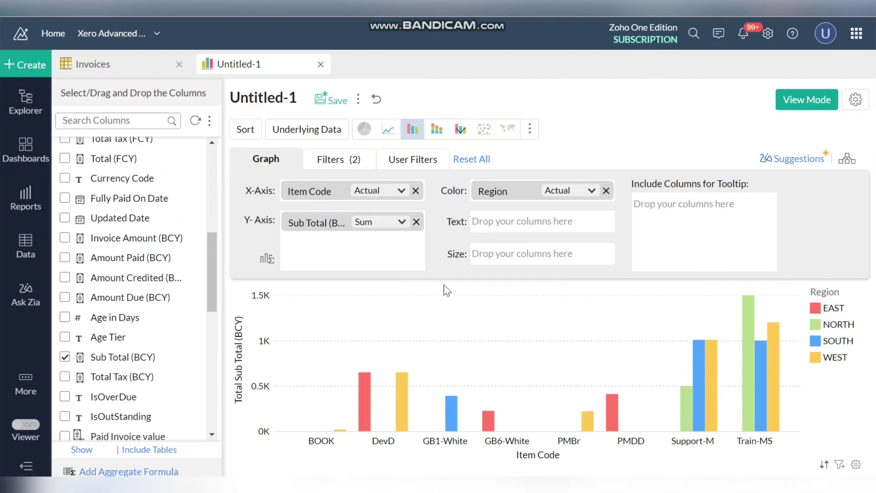
- Switch the chart to a Sunburst with Region as the inner ring and Item Code outer
{"action": "left_click", "coordinate": [530, 129]}
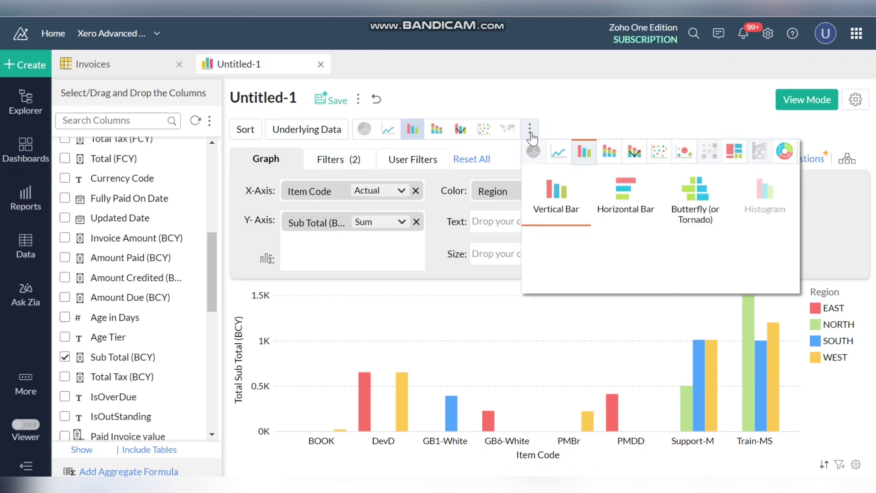
{"action": "left_click", "coordinate": [784, 151]}
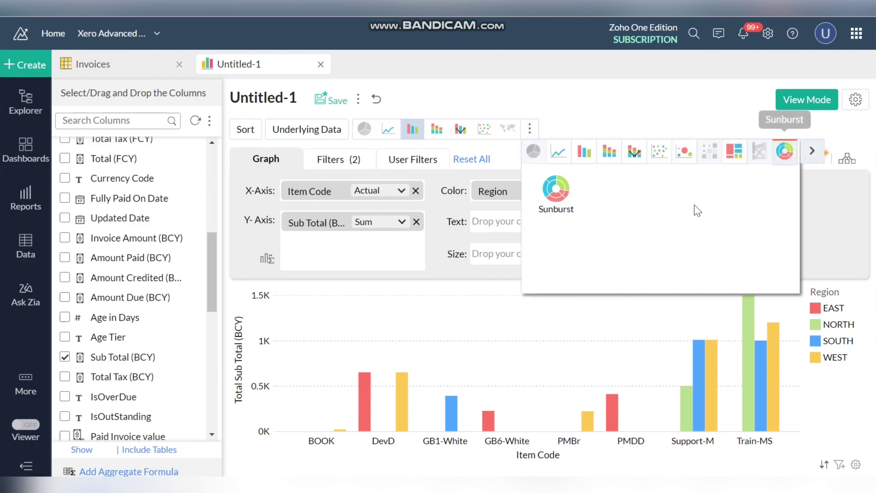
{"action": "left_click", "coordinate": [542, 210]}
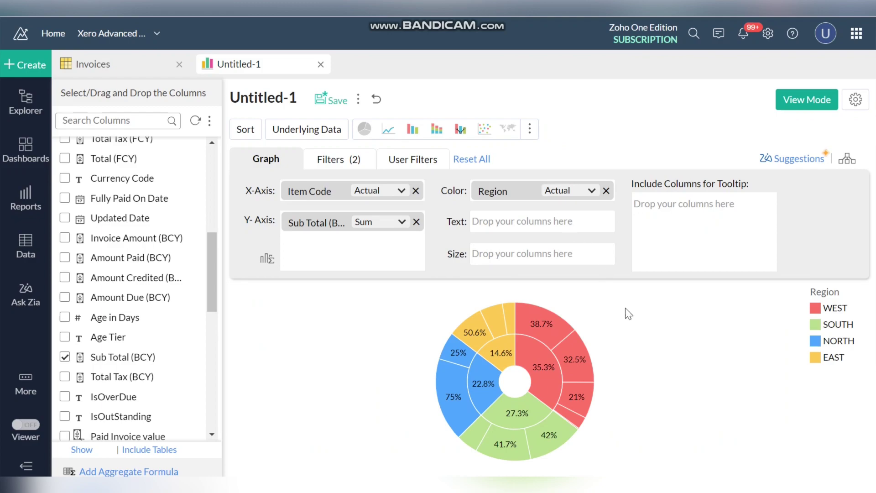
{"action": "mouse_move", "coordinate": [549, 327]}
{"action": "mouse_move", "coordinate": [538, 363]}
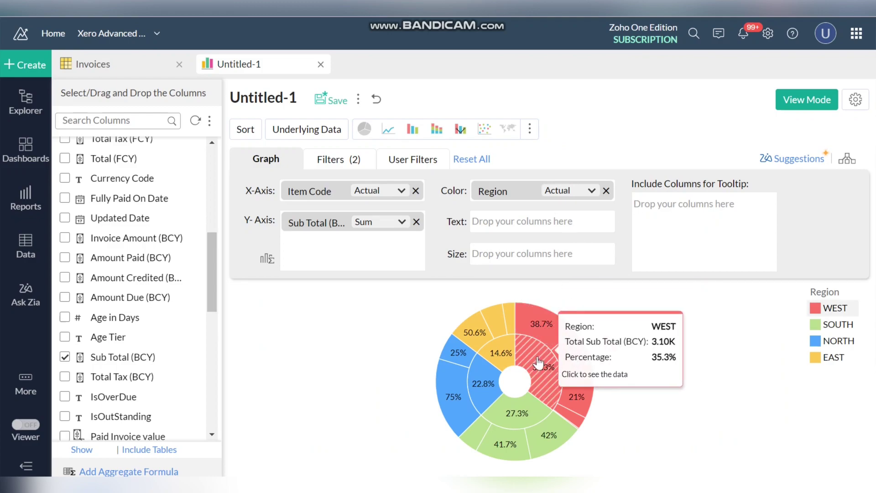
{"action": "mouse_move", "coordinate": [508, 359]}
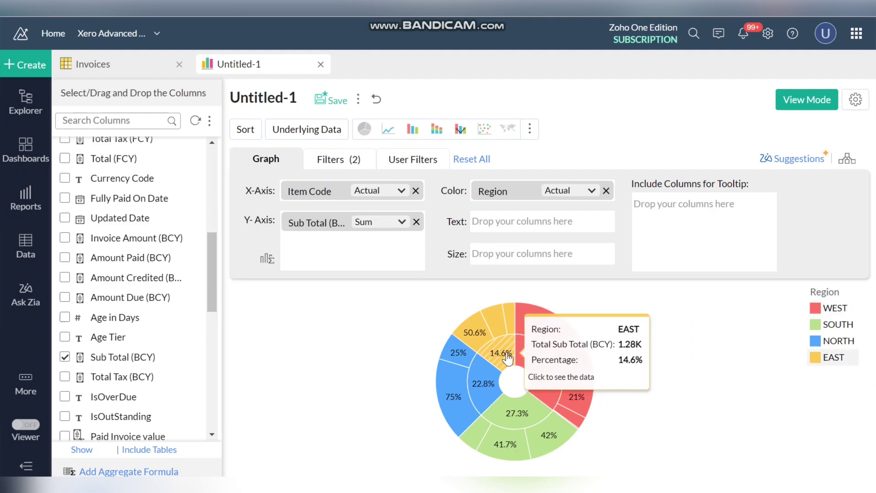
{"action": "mouse_move", "coordinate": [471, 343]}
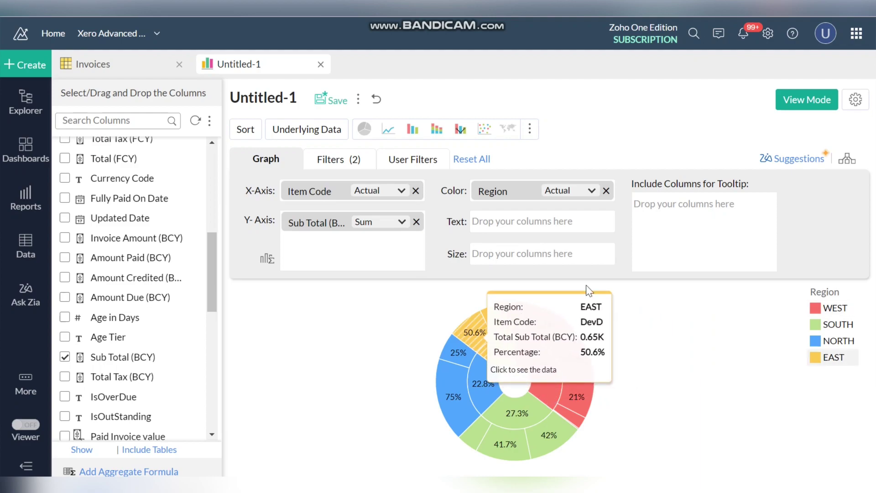
- Turn on Value data labels for the sunburst chart and apply
{"action": "left_click", "coordinate": [855, 101]}
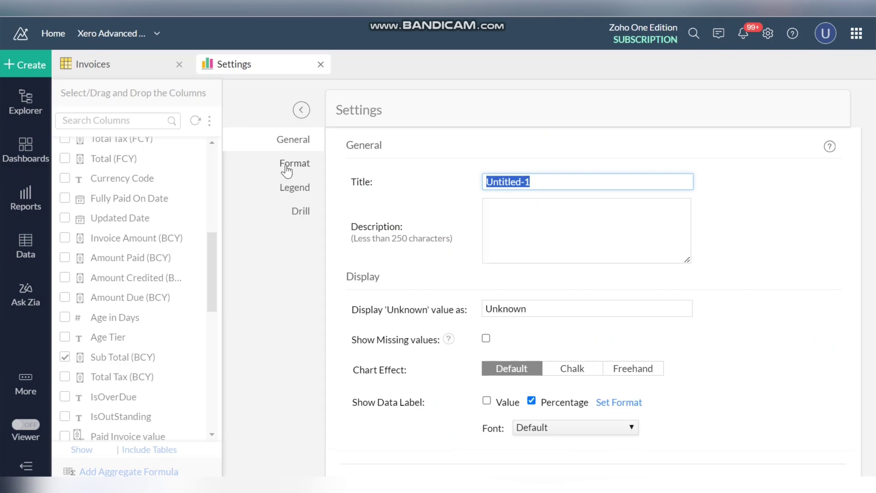
{"action": "left_click", "coordinate": [487, 400]}
{"action": "scroll", "coordinate": [419, 387], "scroll_direction": "down", "scroll_amount": 1}
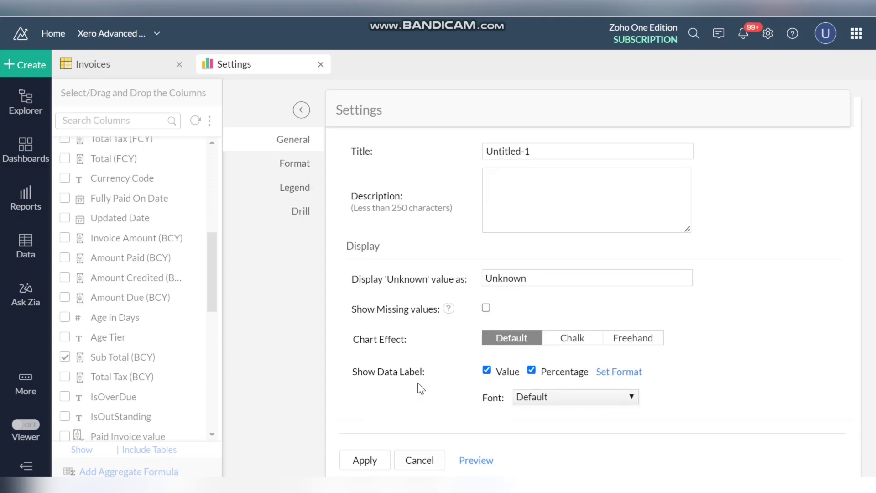
{"action": "left_click", "coordinate": [364, 462]}
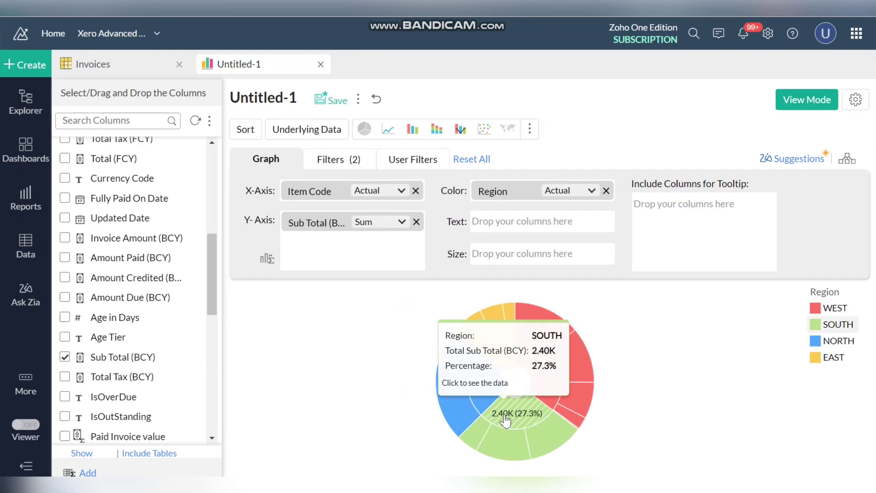
- Drop the Value labels to keep percentages only, and enable Tint in the Legend settings
{"action": "left_click", "coordinate": [855, 100]}
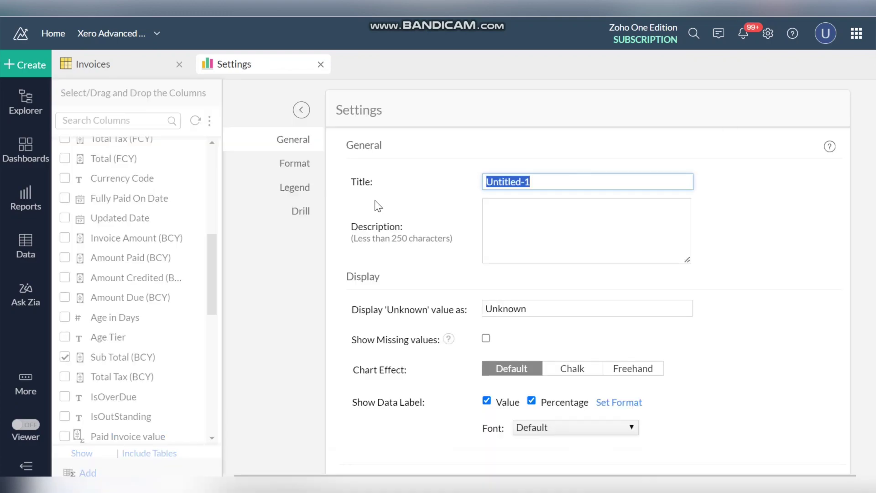
{"action": "left_click", "coordinate": [485, 401]}
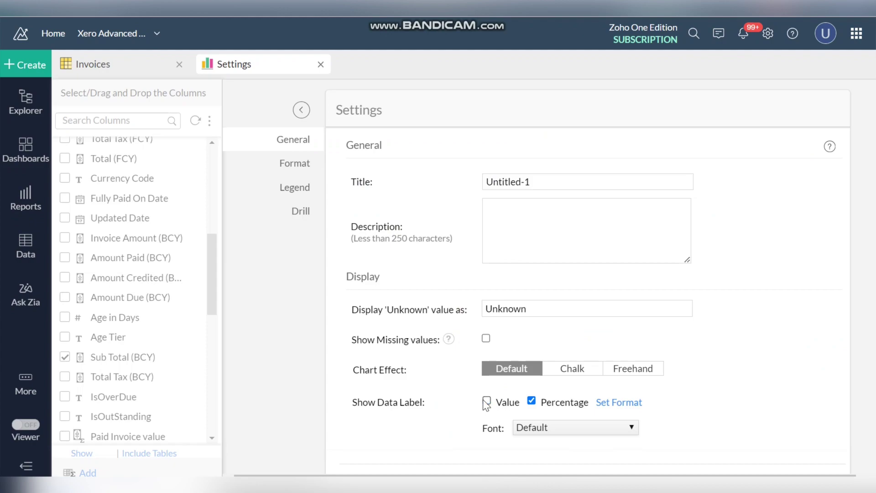
{"action": "left_click", "coordinate": [293, 195]}
{"action": "scroll", "coordinate": [414, 319], "scroll_direction": "down", "scroll_amount": 3}
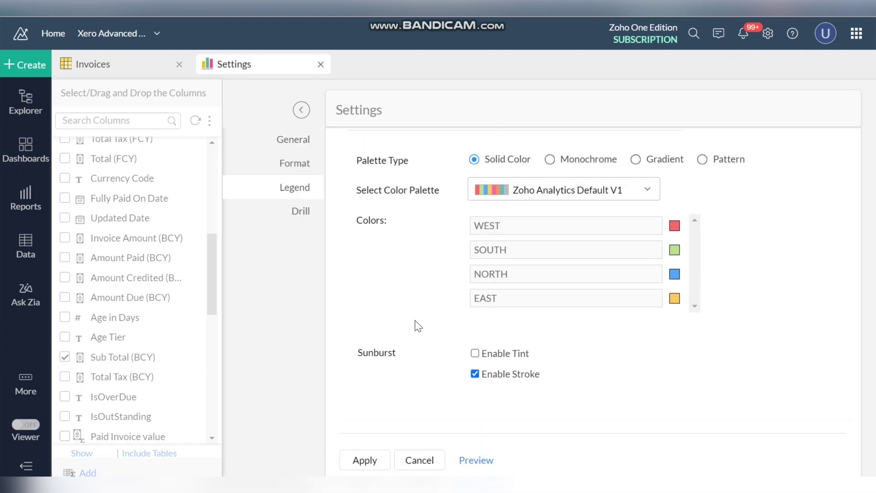
{"action": "left_click", "coordinate": [475, 353]}
{"action": "left_click", "coordinate": [374, 456]}
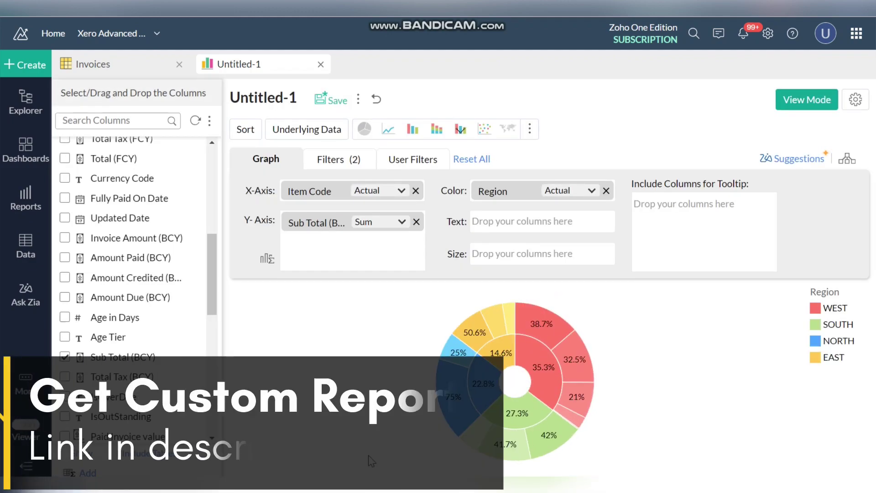
{"action": "mouse_move", "coordinate": [469, 440]}
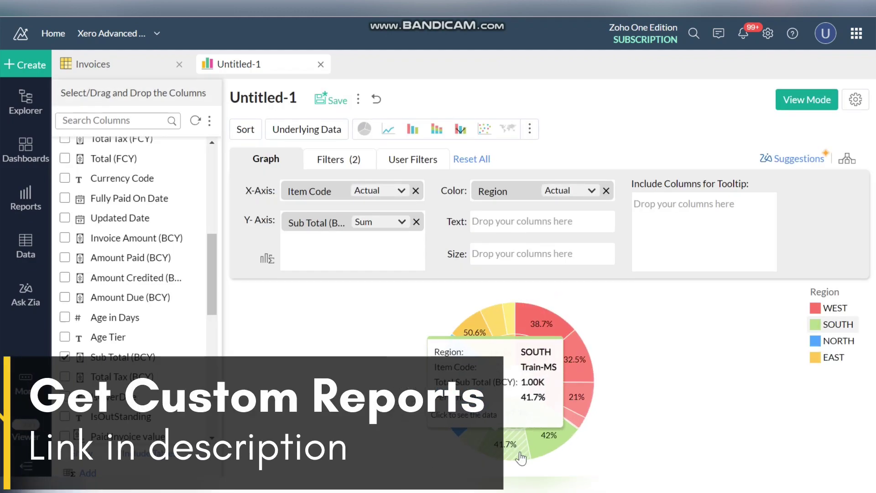